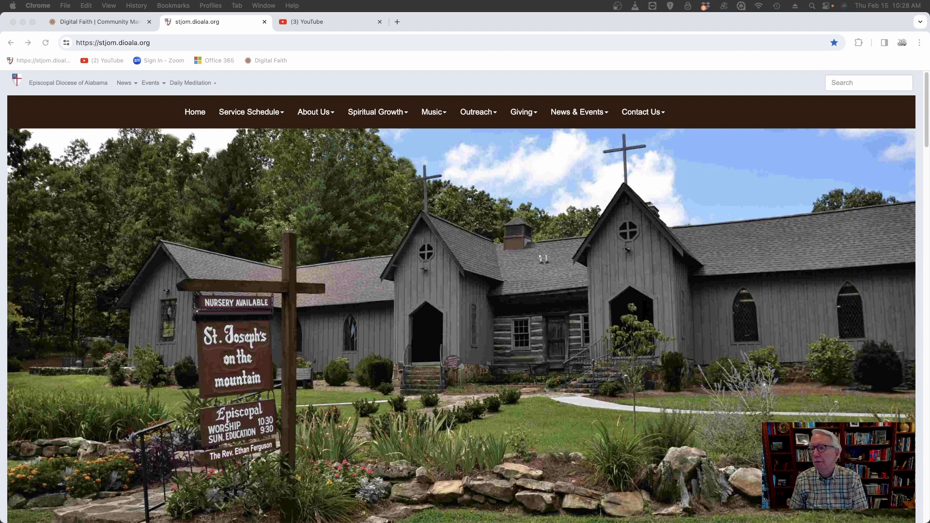
Open the Video Library from the church website's Service Schedule section and look through the listed sermons.
click(250, 112)
mouse_move(250, 115)
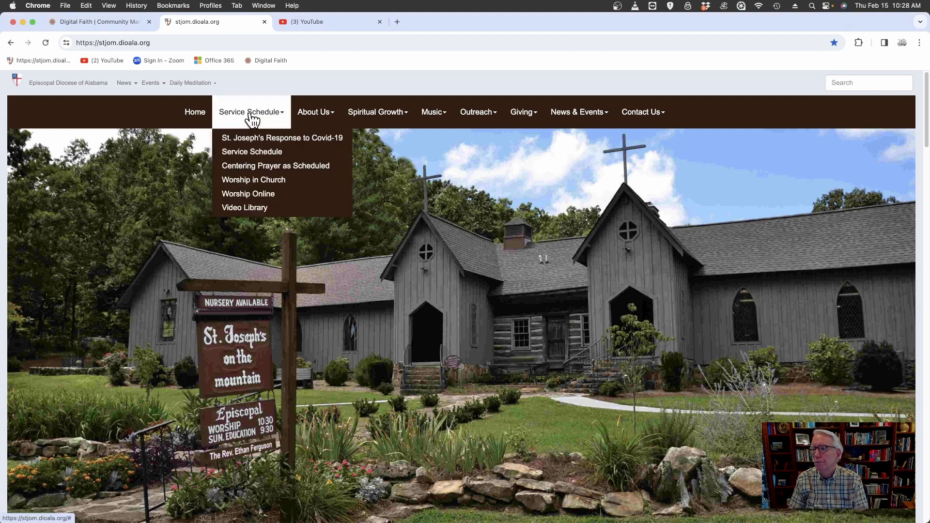
click(262, 209)
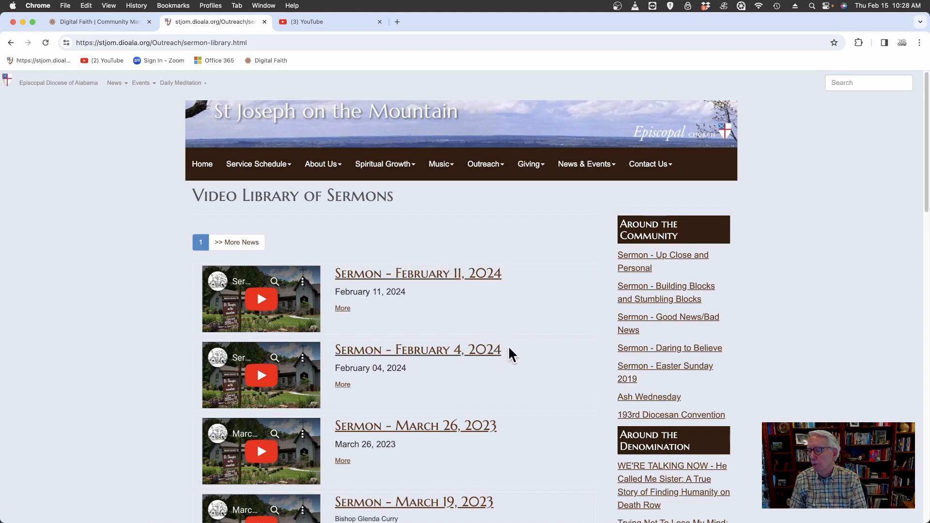
scroll(525, 357, down, 3)
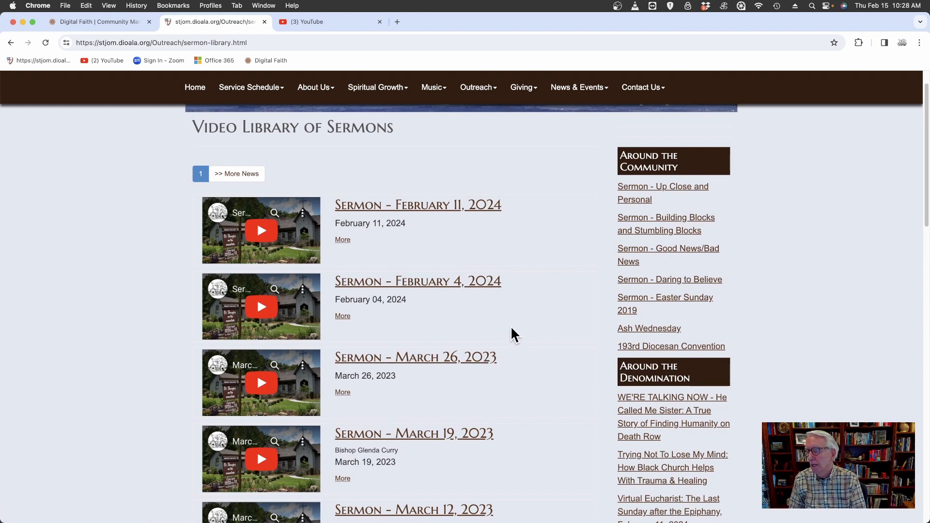
scroll(513, 334, up, 1)
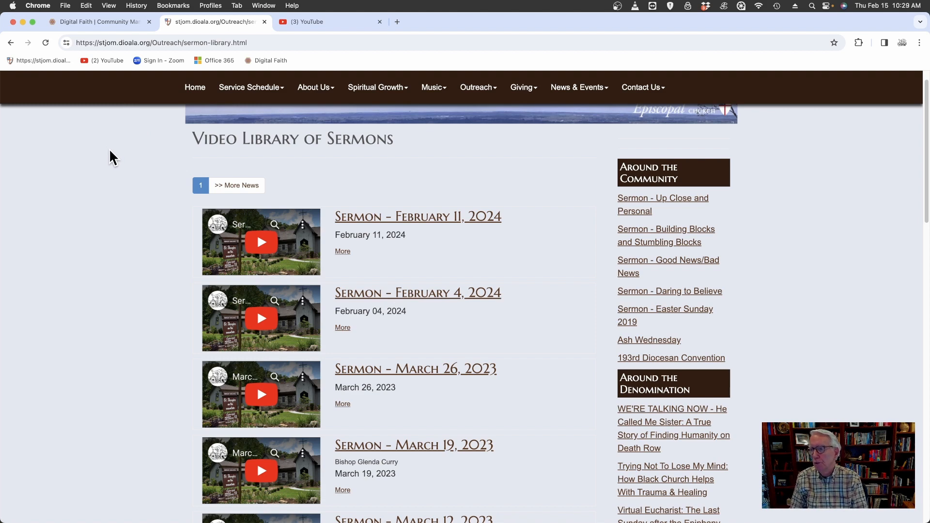
click(304, 25)
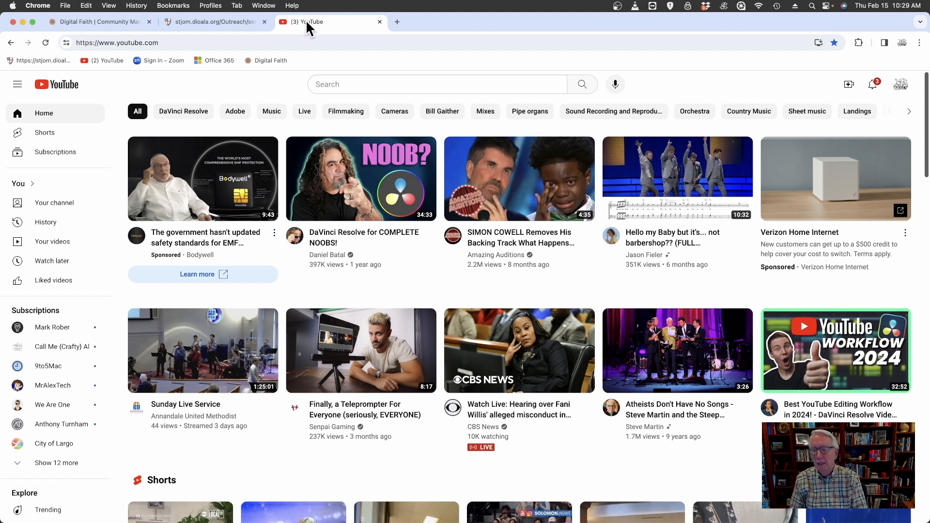
click(901, 90)
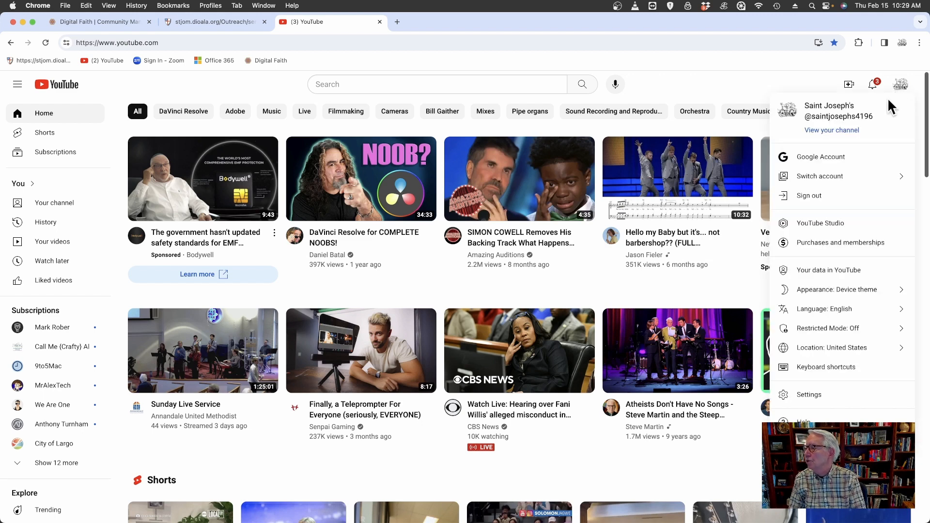
click(838, 130)
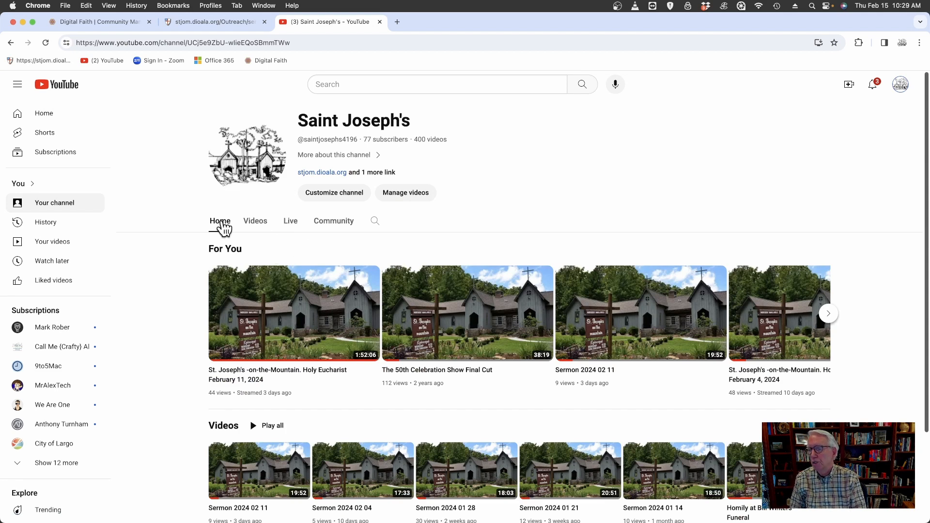
click(406, 193)
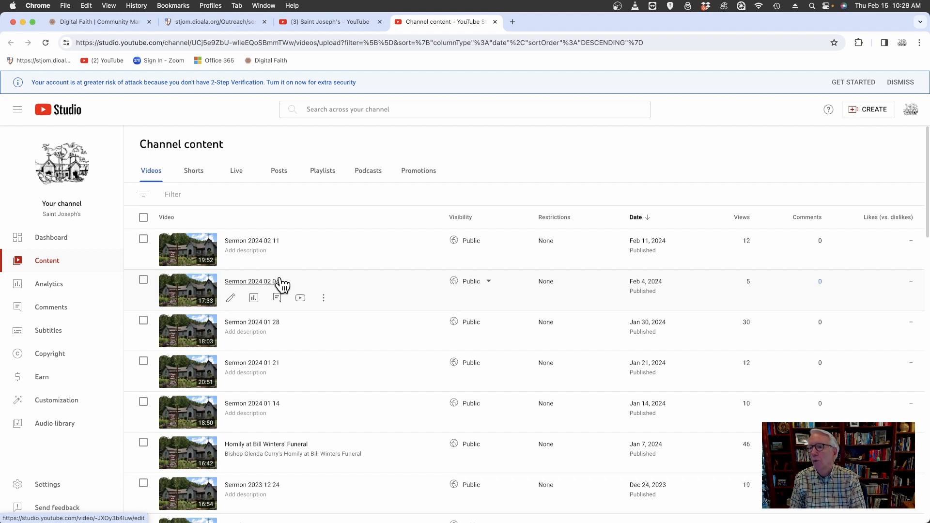
Compare the website's sermon library with the channel's videos, and open Sermon 2024 01 28 on YouTube with playback paused.
click(208, 21)
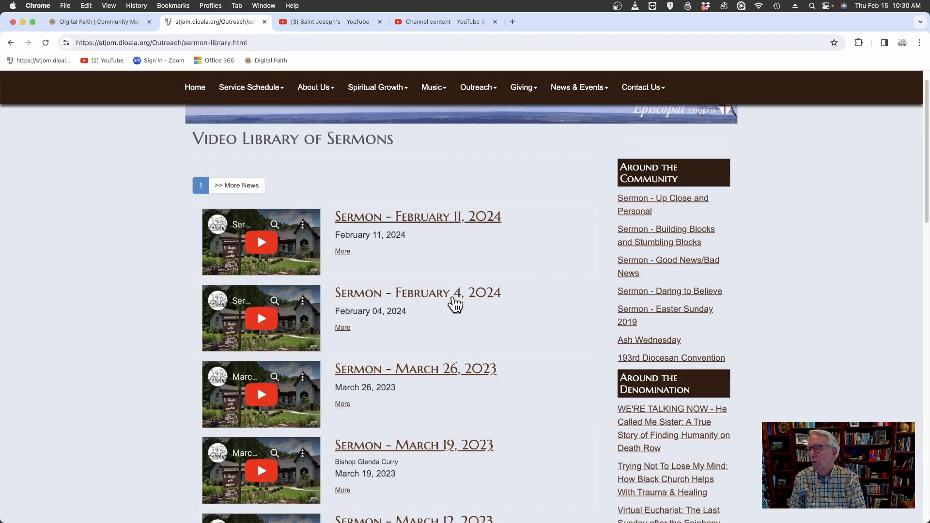
click(436, 23)
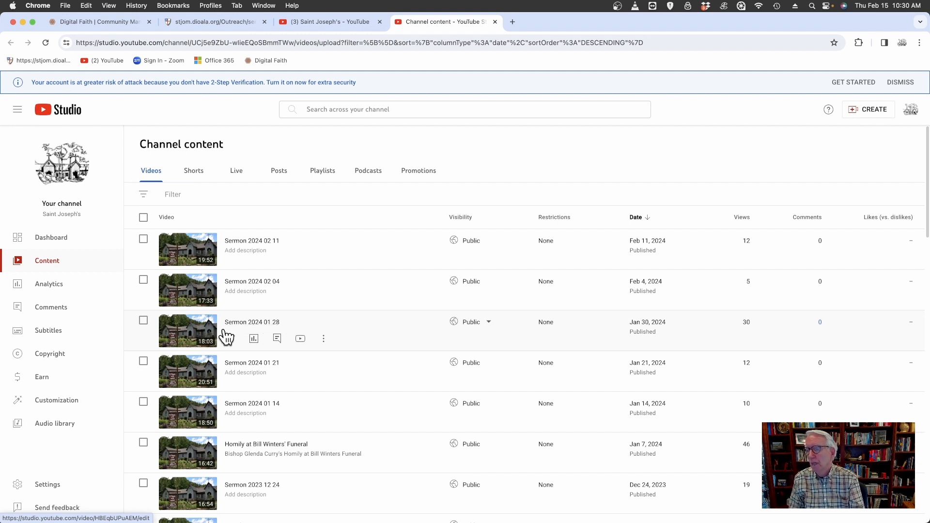
click(300, 339)
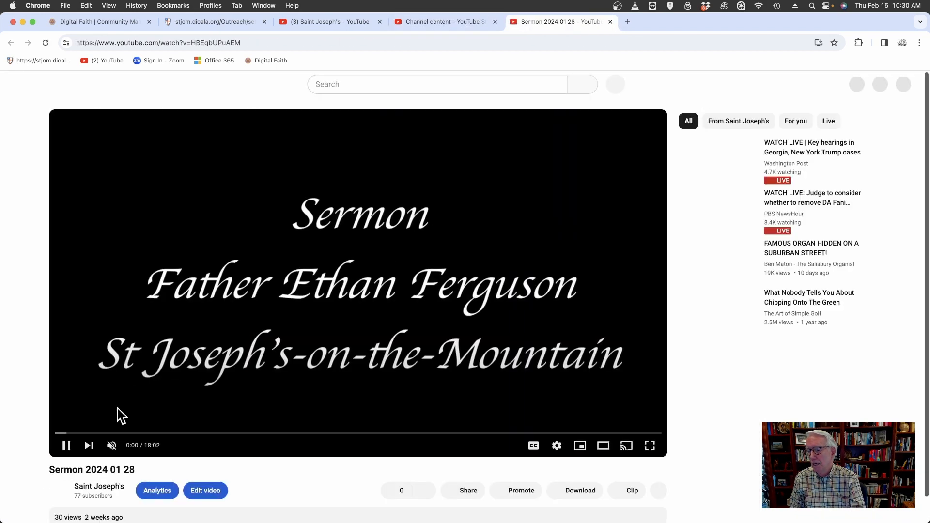
click(67, 446)
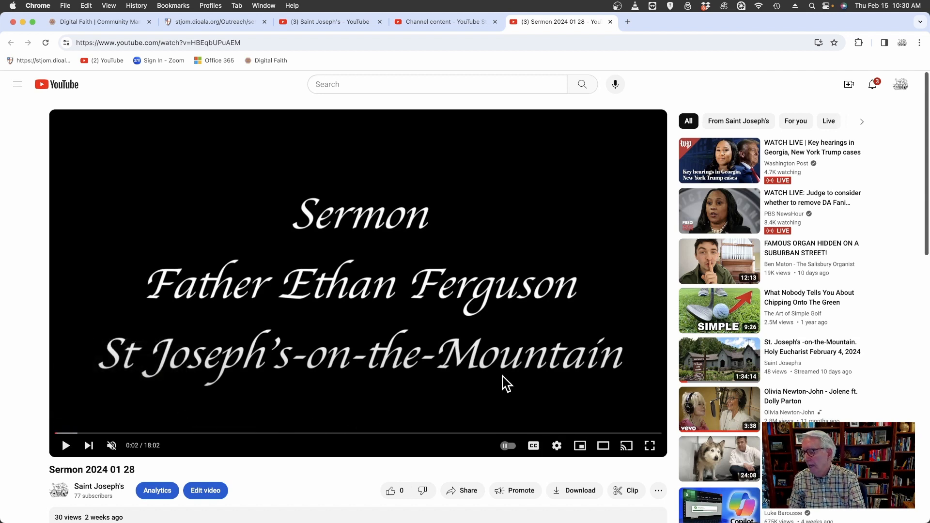
Copy the embed code of the Sermon 2024 01 28 video from its sharing options.
click(468, 488)
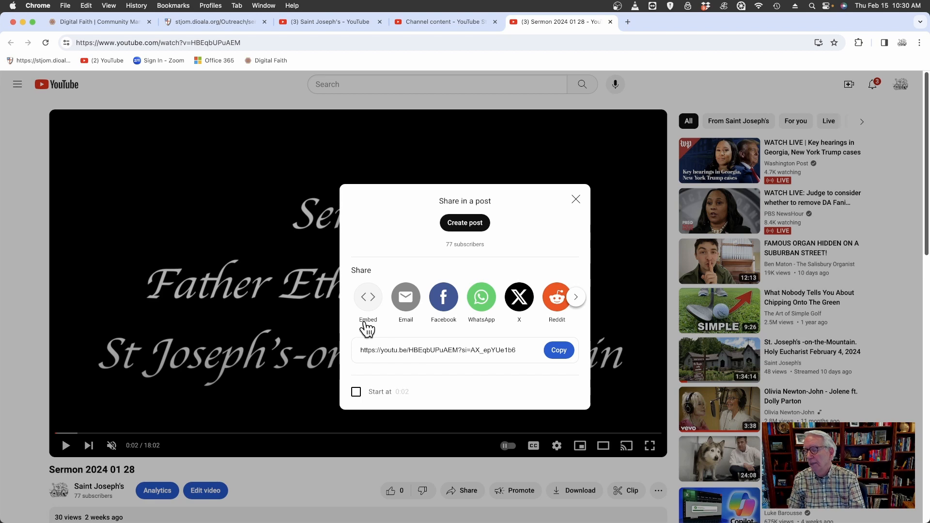
click(368, 297)
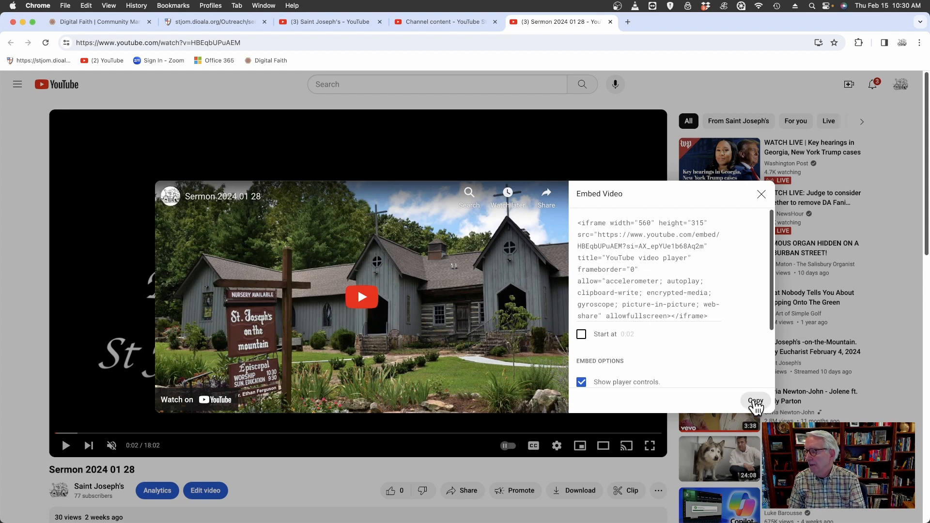
click(756, 402)
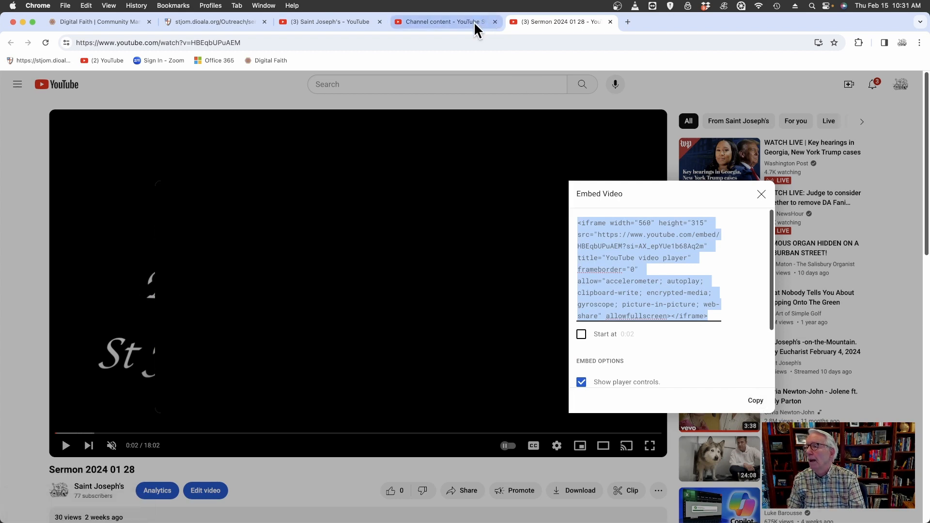
Switch to Digital Faith, log in with the saved credentials, and open the St. Joseph's-on-the-Mountain hub.
click(127, 28)
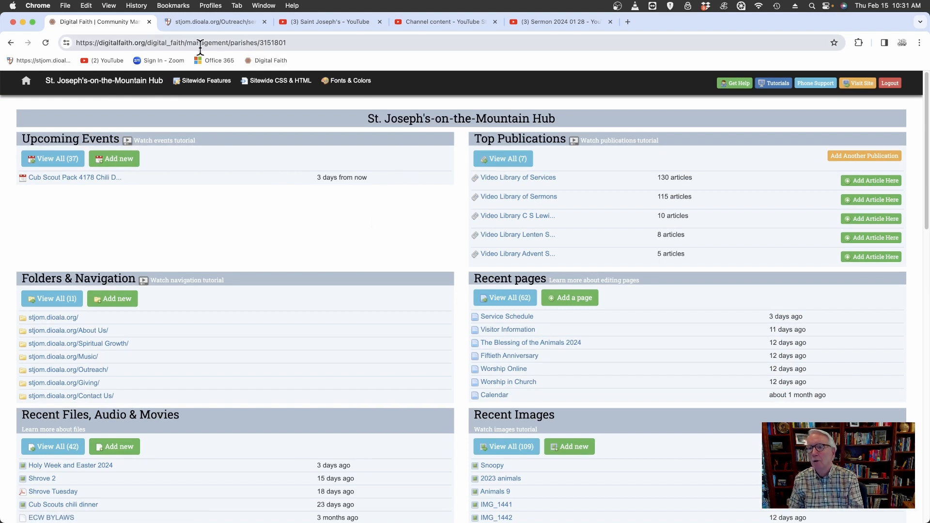
click(248, 60)
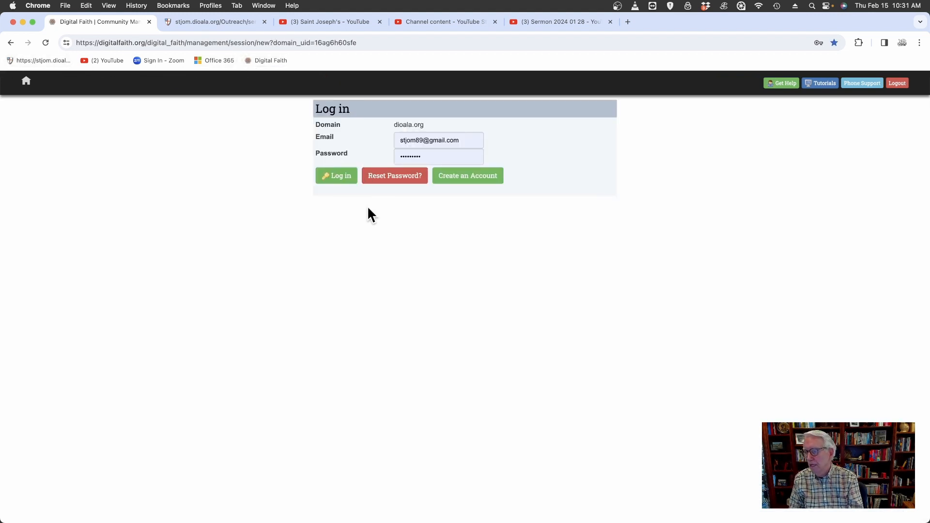
click(334, 180)
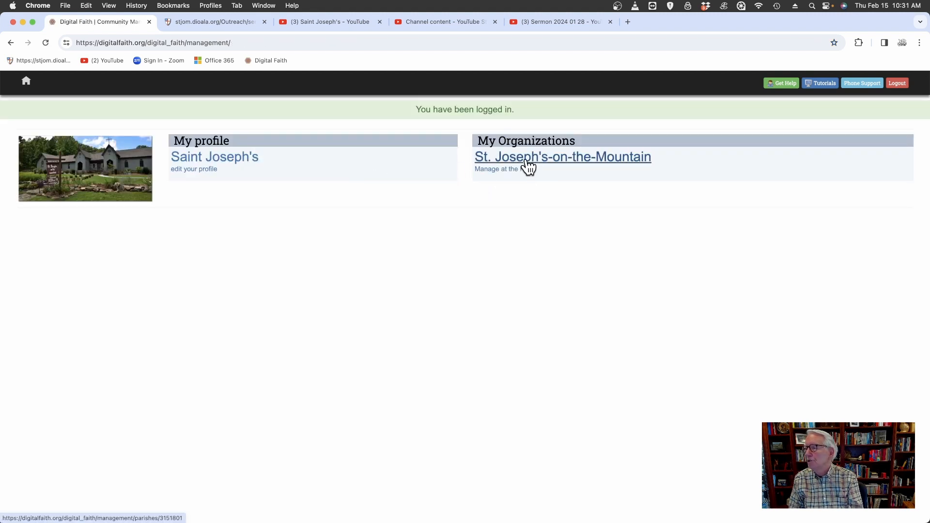
click(555, 161)
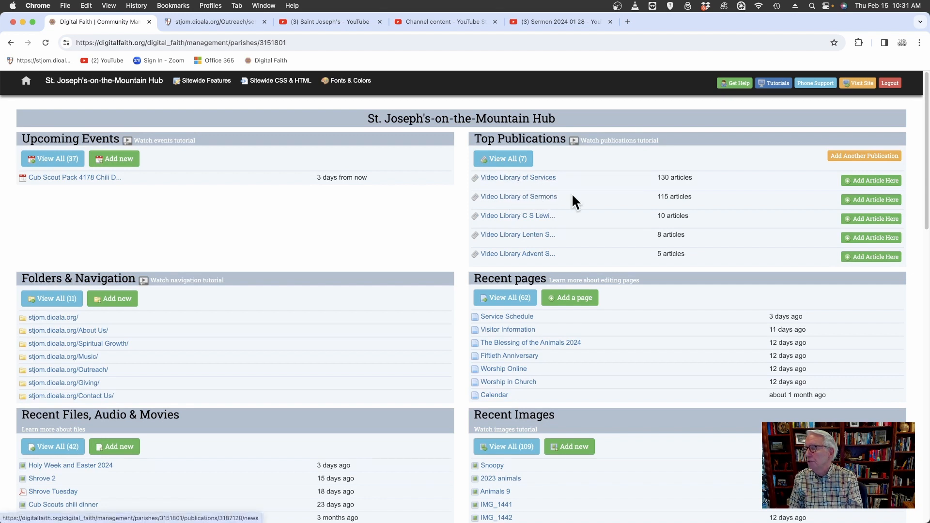
click(863, 200)
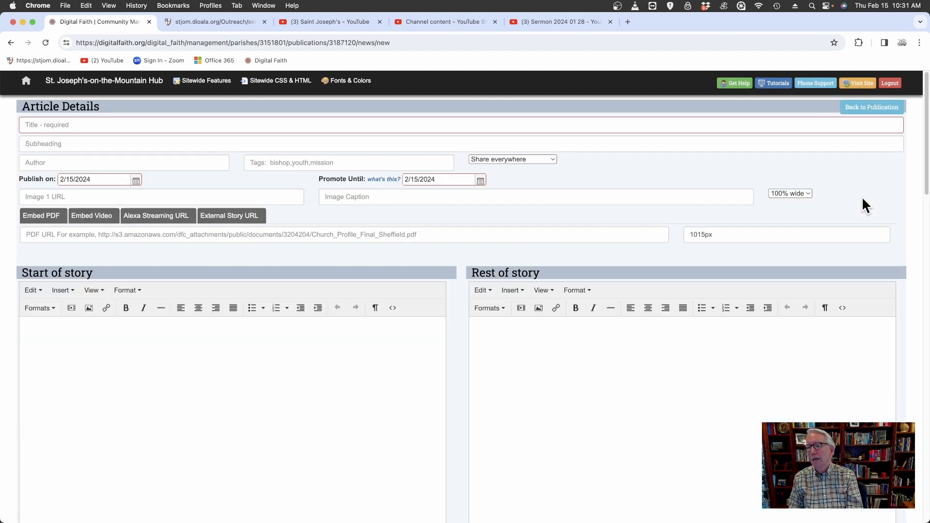
click(90, 124)
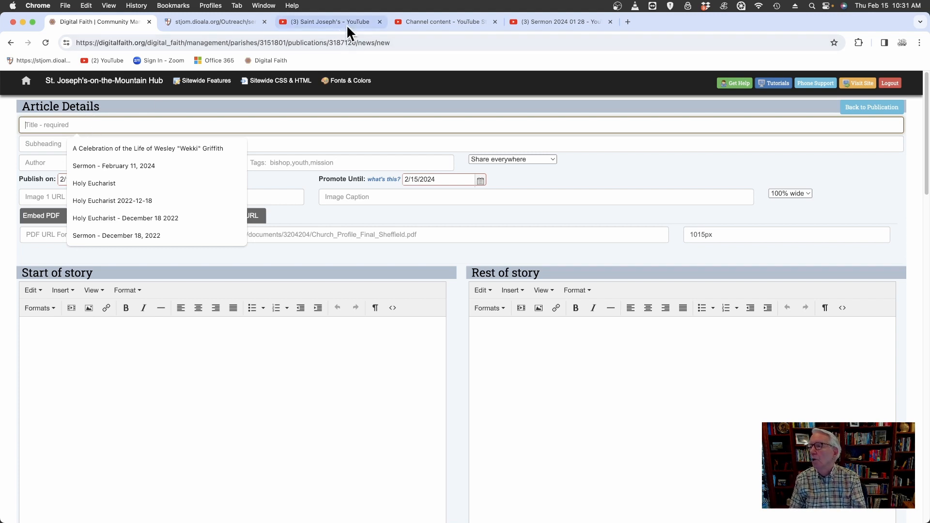
click(449, 21)
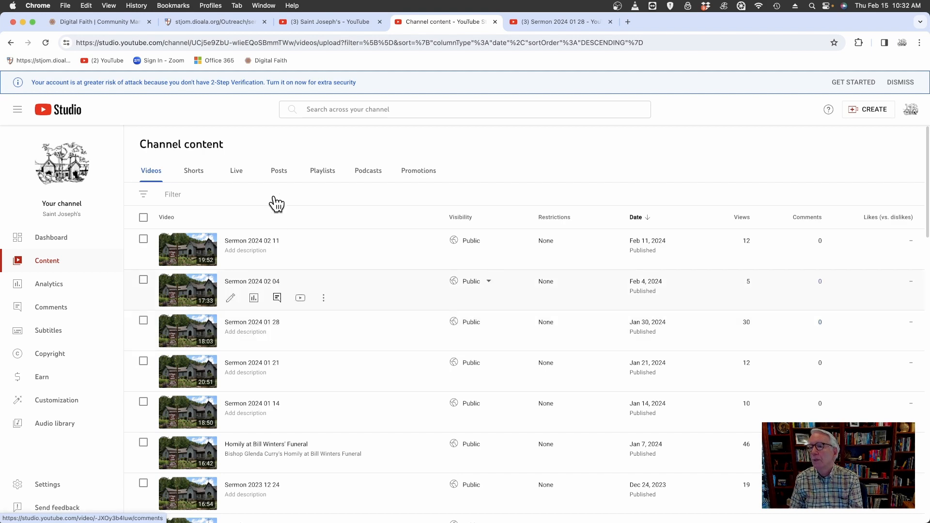
click(239, 22)
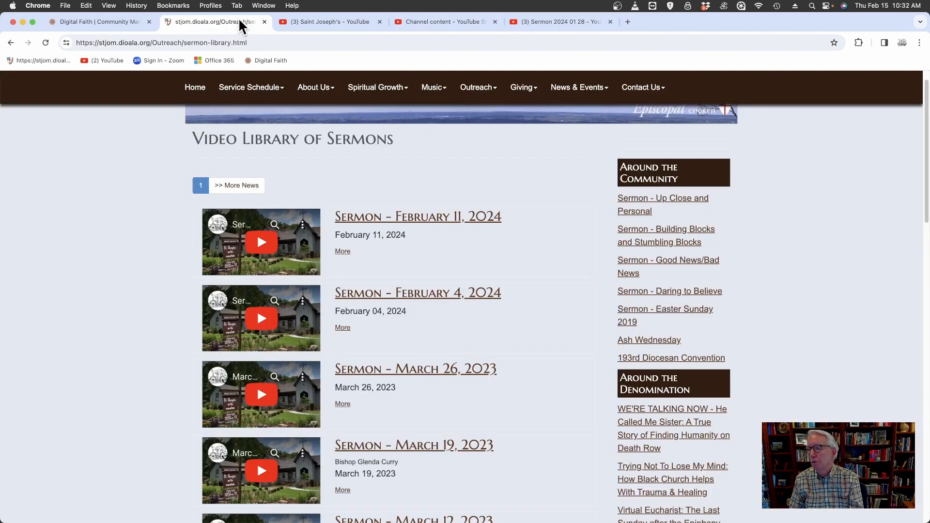
click(321, 22)
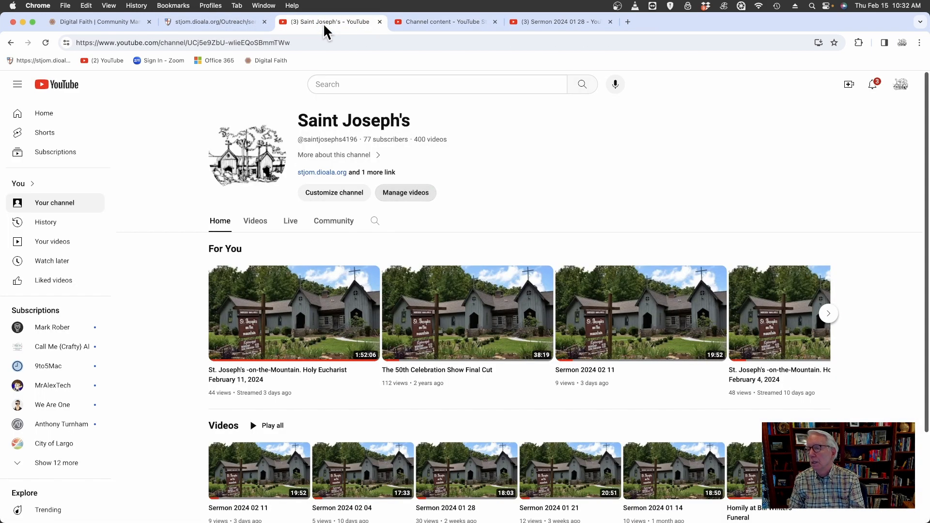
click(429, 21)
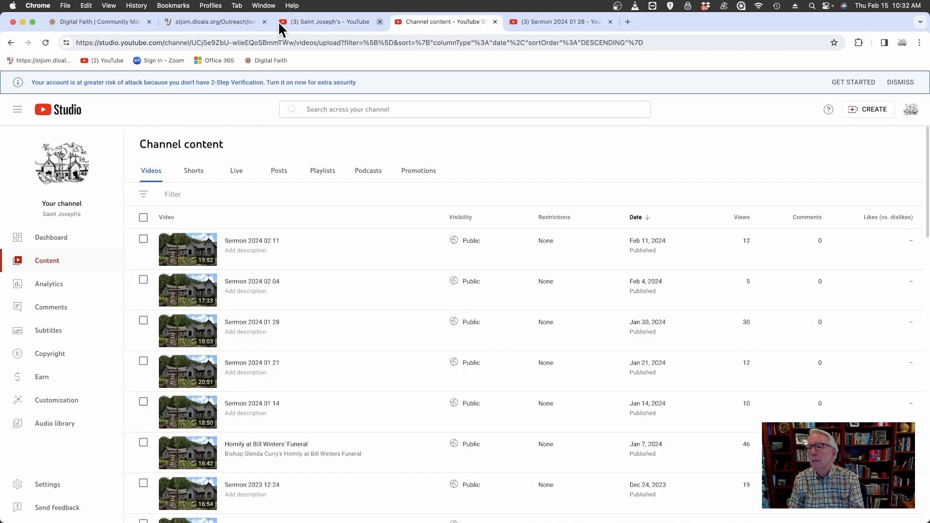
click(89, 21)
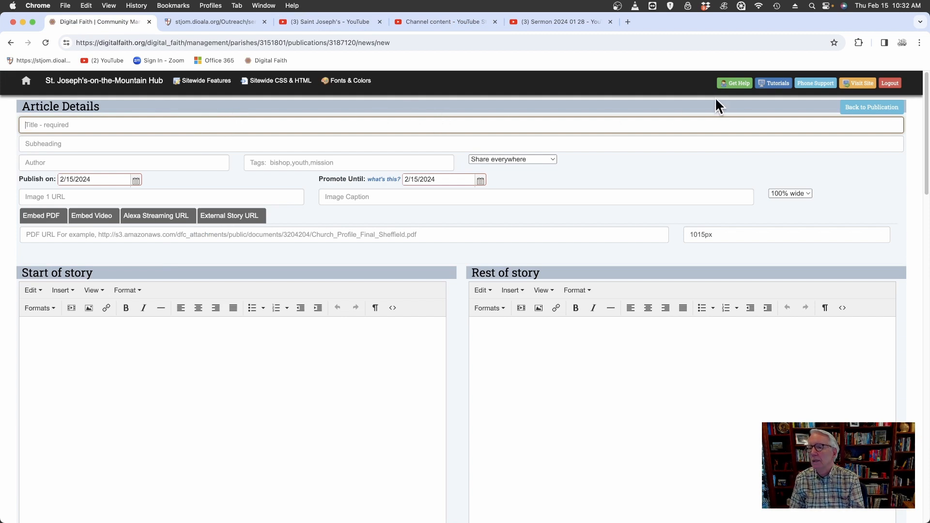
click(11, 42)
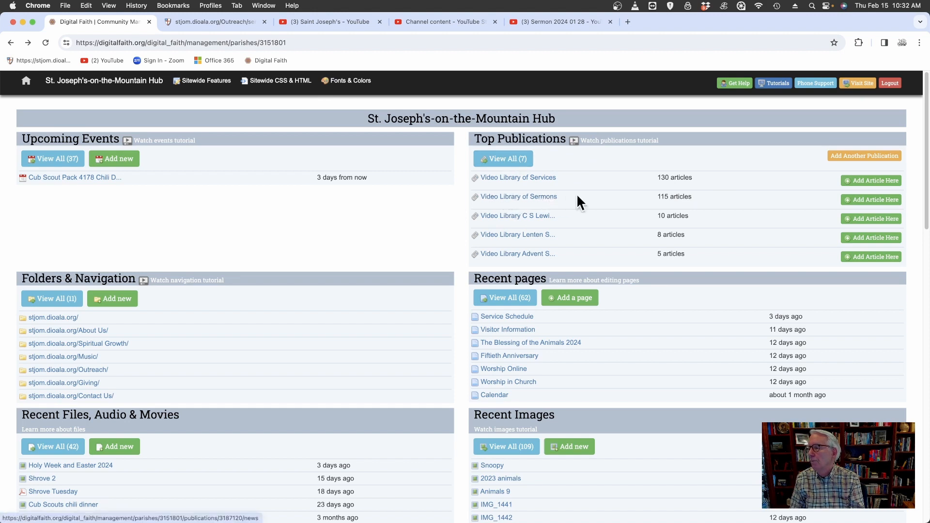
Add a new article to the Video Library of Sermons publication and title it "Sermon - January 28, 2024".
click(879, 198)
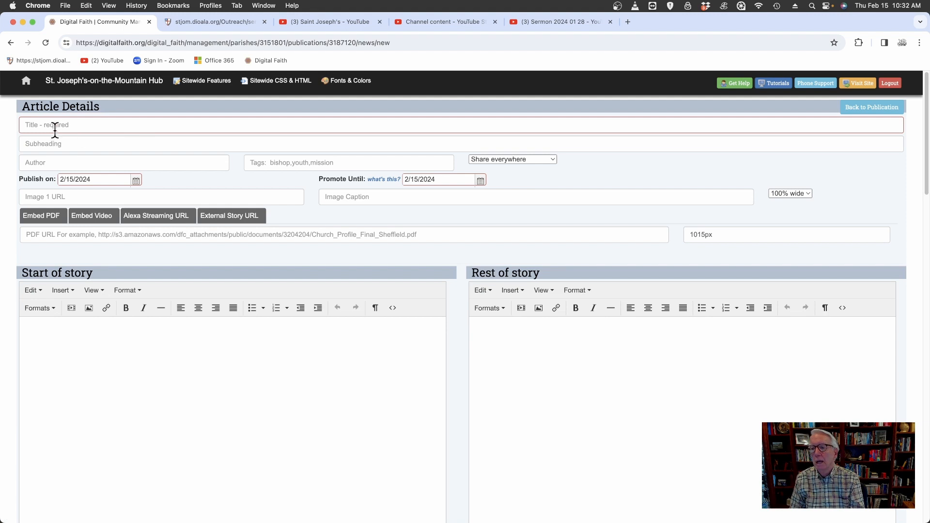
click(56, 128)
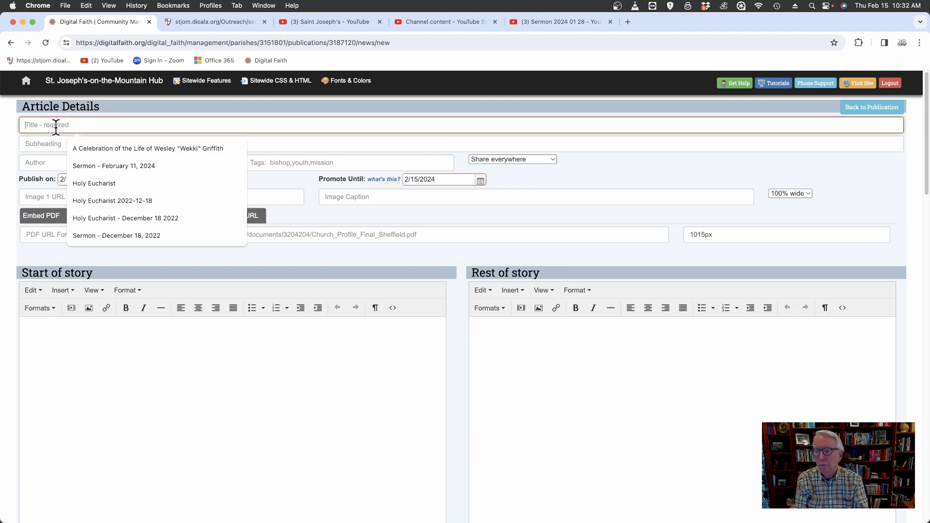
text(Sermon)
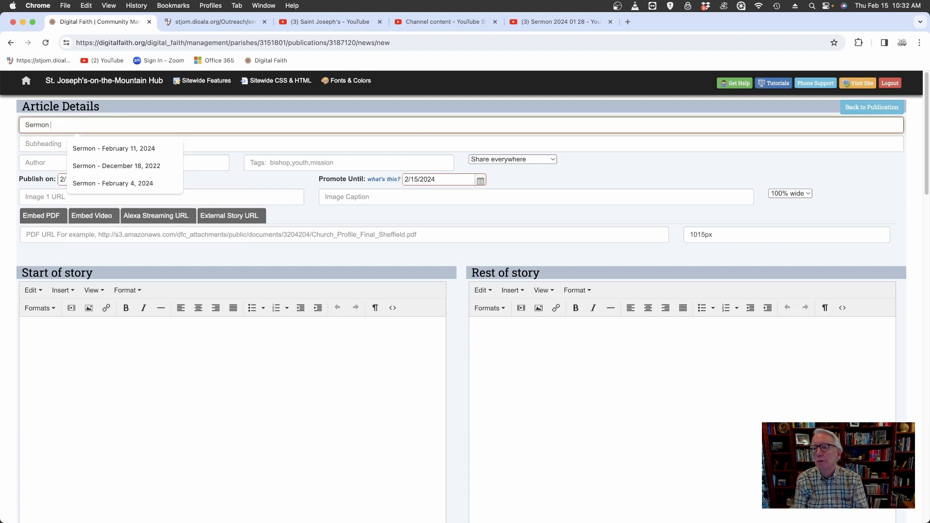
text( -)
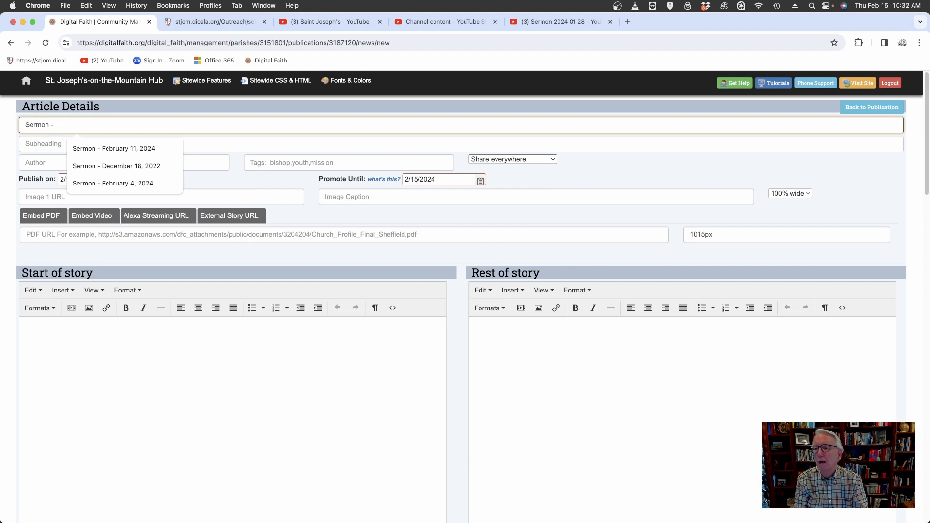
text( January)
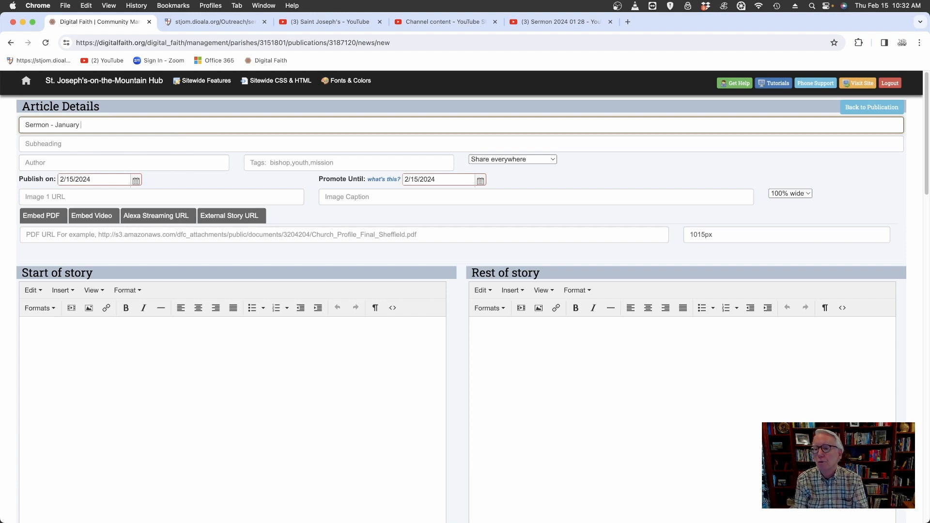
text(28)
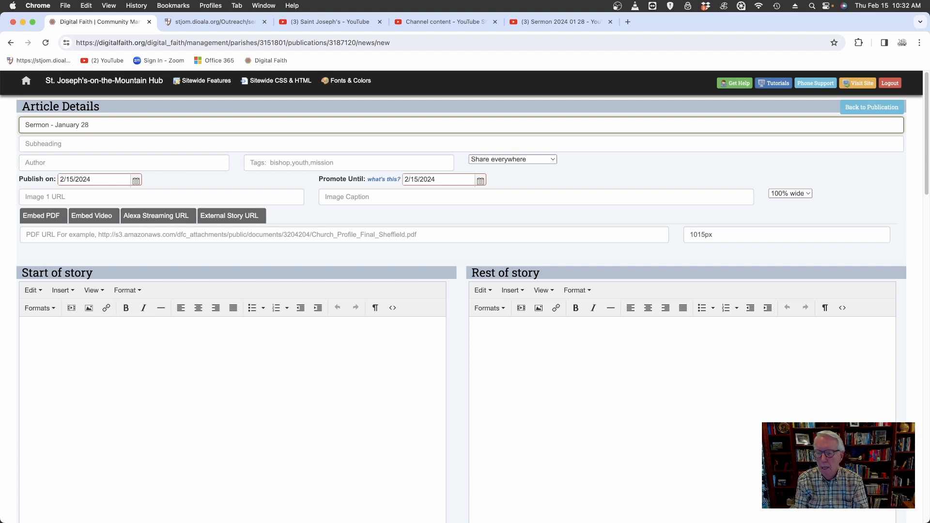
text(,)
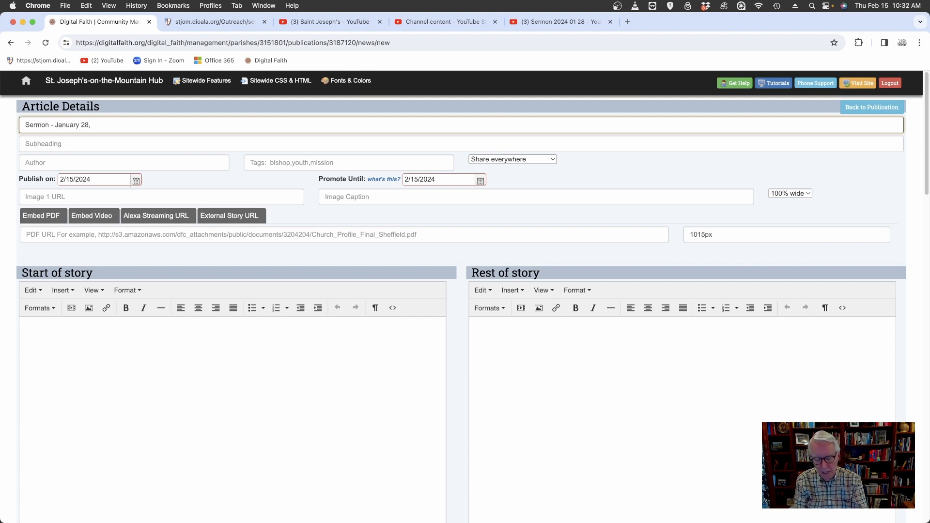
text( 20)
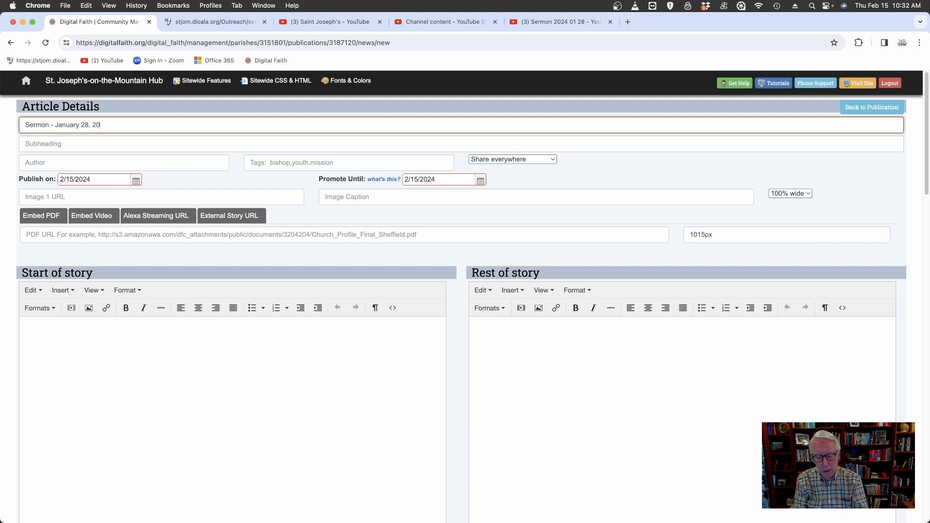
text(24)
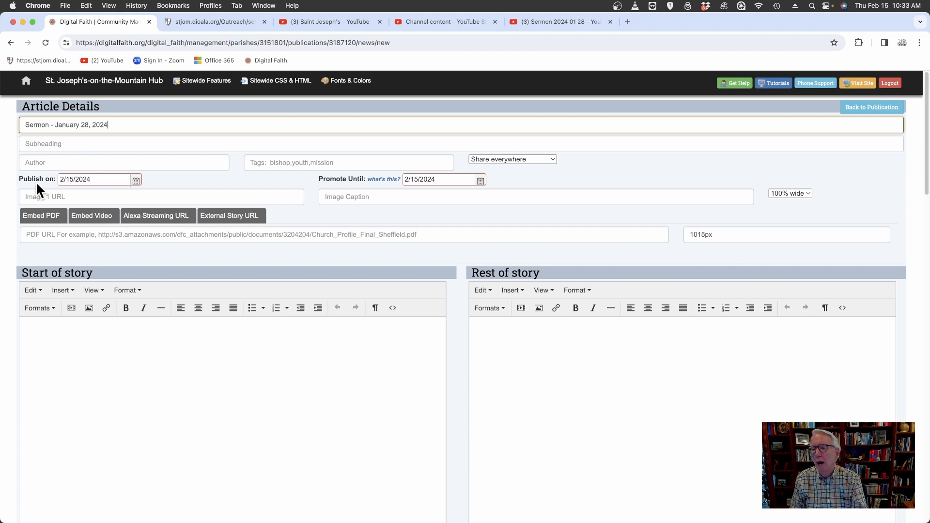
Set both the article's Publish on date and its Promote Until date to 1/28/2024.
click(136, 184)
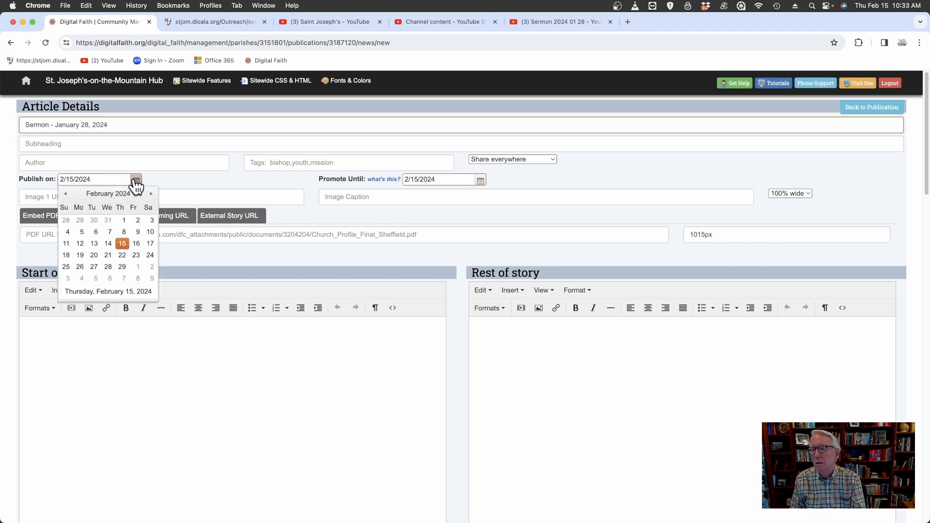
click(65, 194)
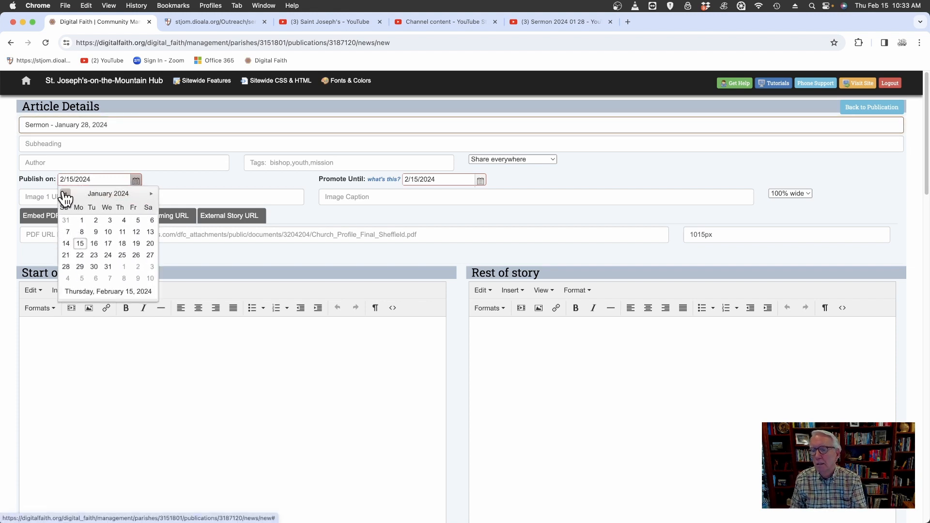
click(66, 266)
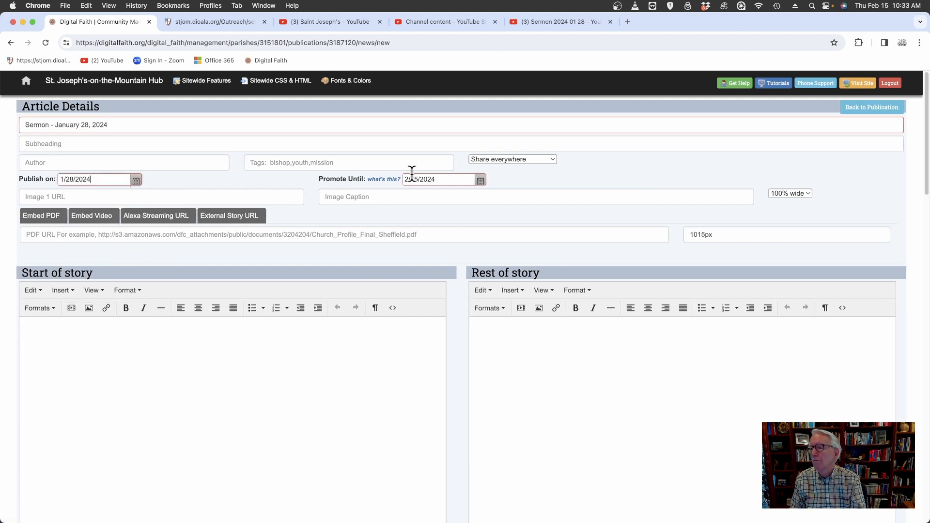
click(481, 181)
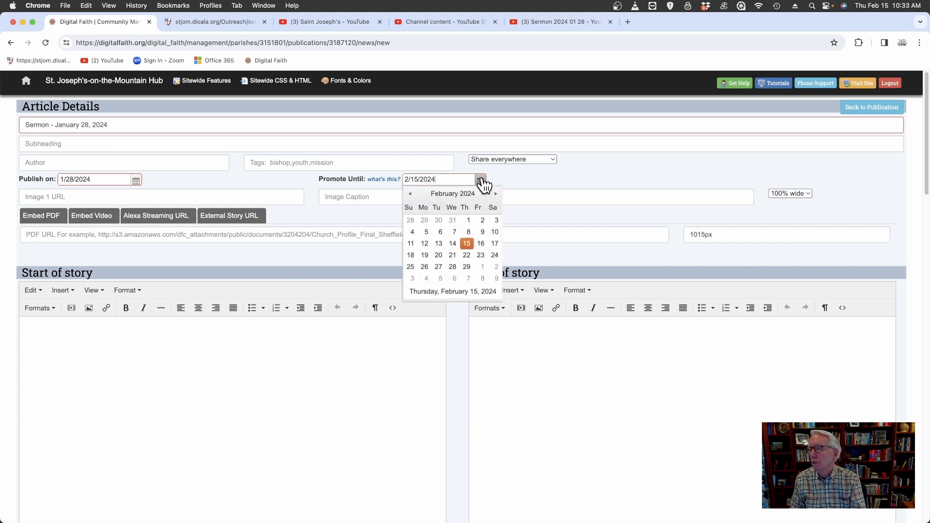
click(410, 194)
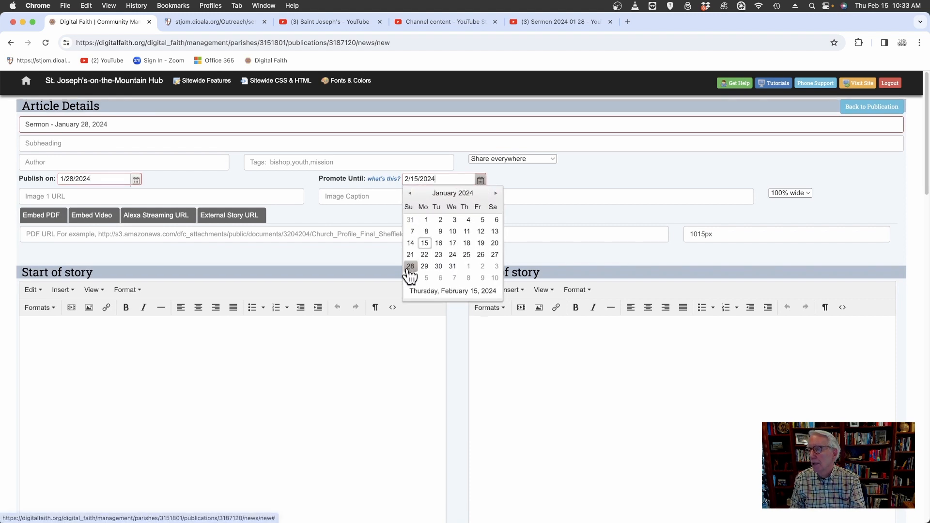
click(411, 269)
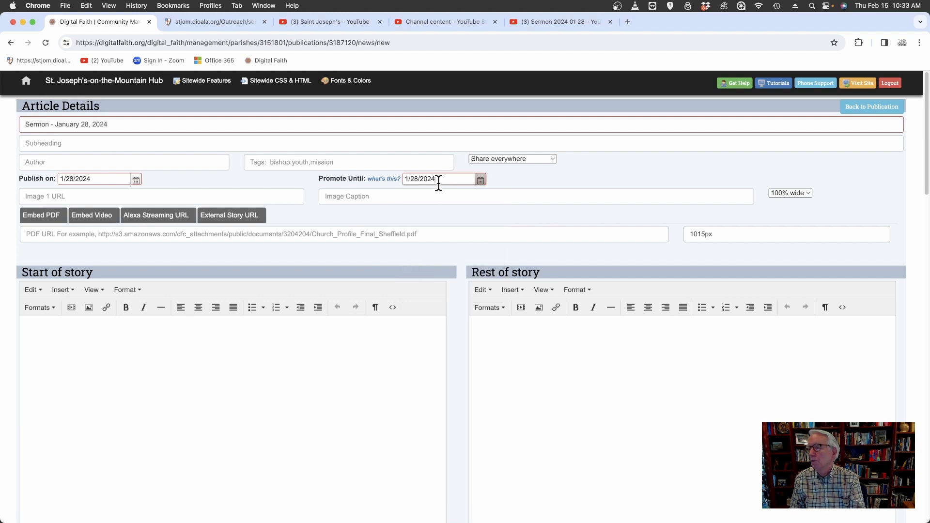
Paste the copied YouTube embed code as the article's embedded video source and create the article.
click(90, 217)
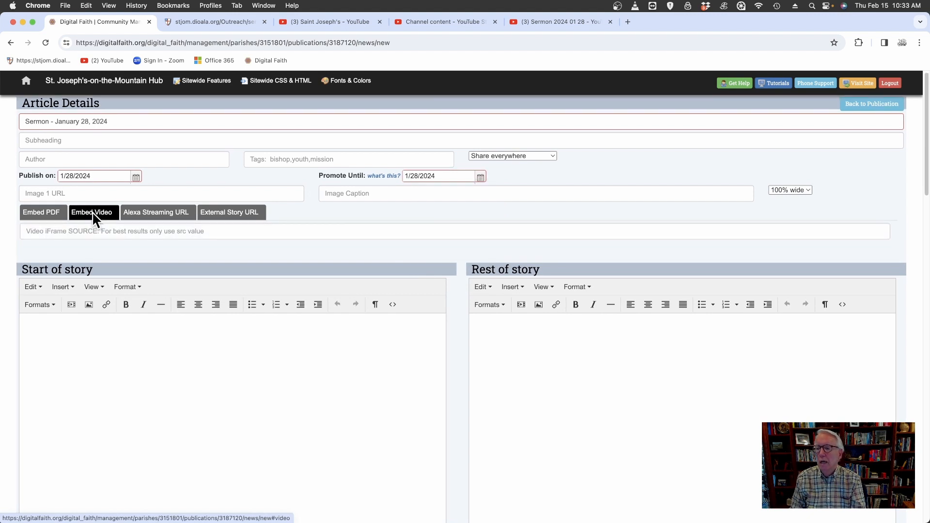
click(72, 233)
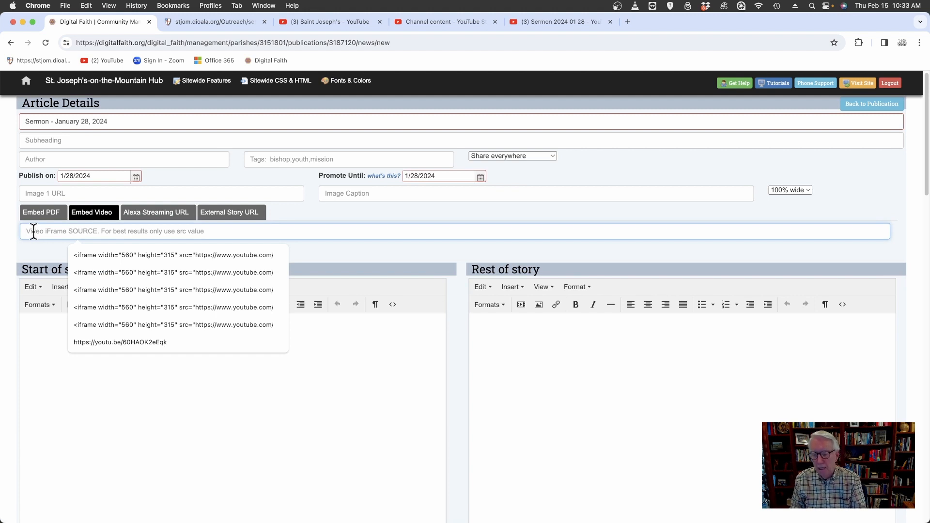
text(<iframe width="560" height="315" src="https://www.youtube.com/embed/HBEqbUPuAEM?si=AX_epYUe1b68Aq2m" title="YouTube video player" frameborder="0" allow="accelerometer; autoplay; clipboard-write; encrypted-media; gyroscope; picture-in-picture; web-share" allowfullscreen></iframe>)
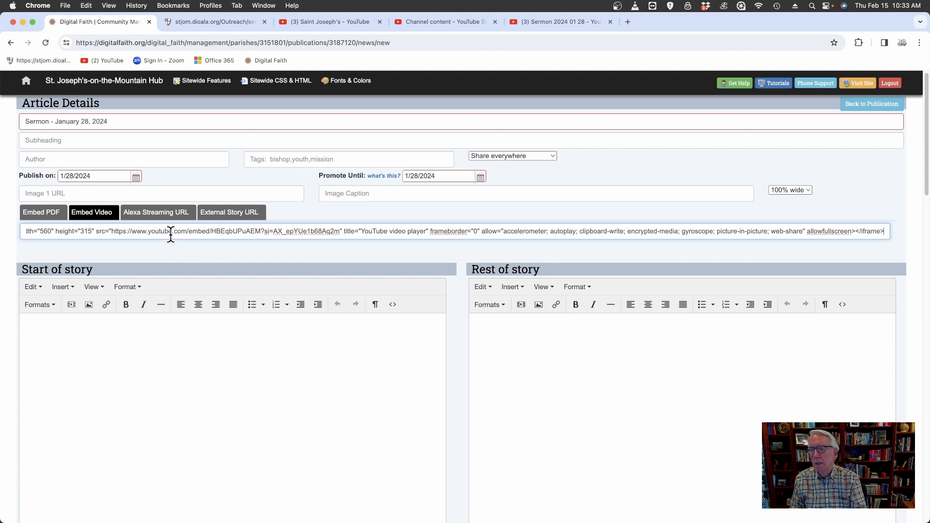
scroll(193, 294, down, 5)
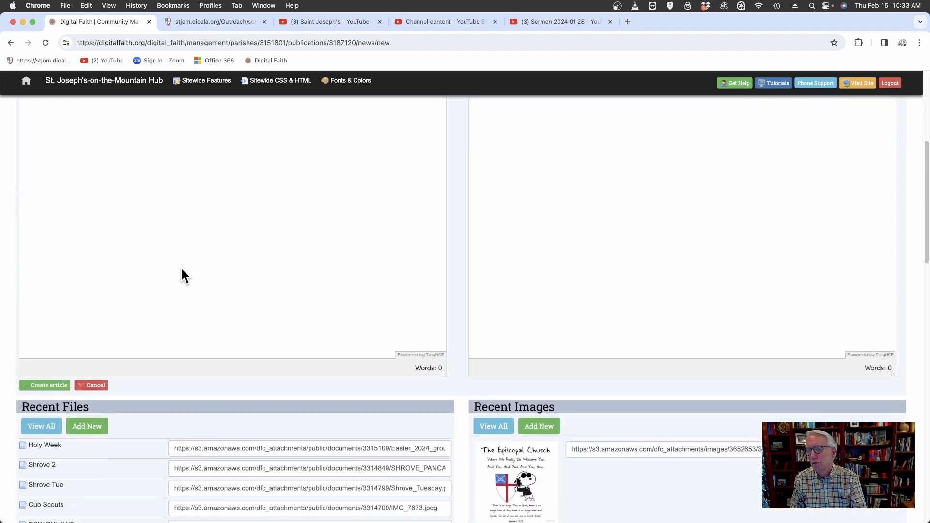
scroll(182, 265, down, 1)
scroll(182, 265, up, 3)
scroll(182, 268, up, 2)
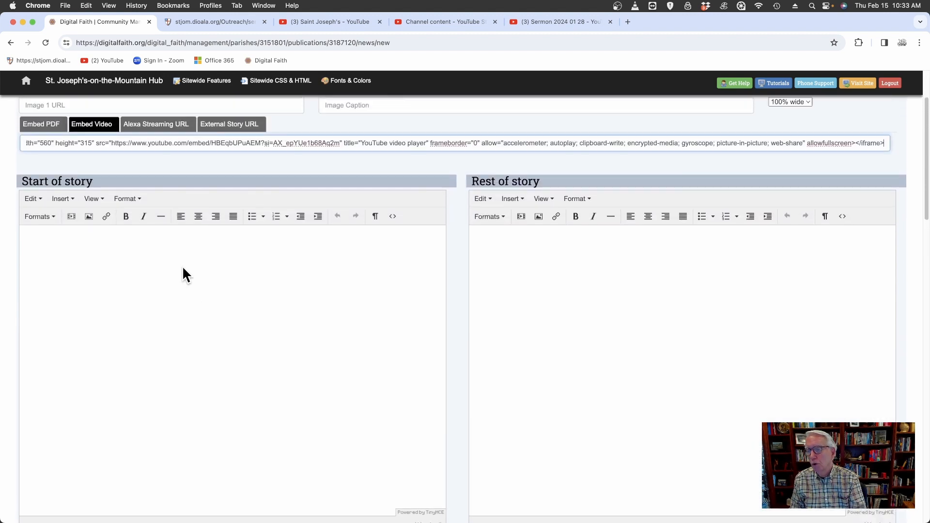
scroll(183, 268, down, 5)
scroll(182, 265, down, 1)
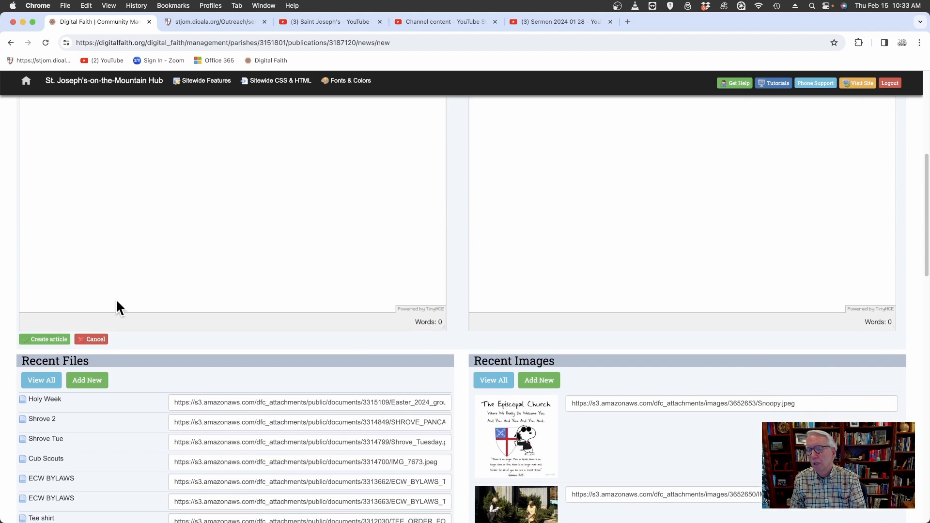
click(46, 340)
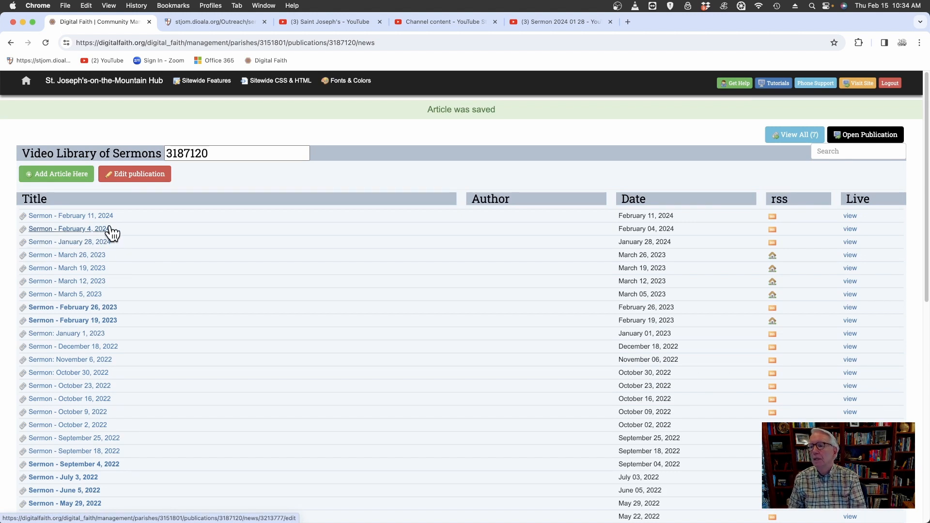
Switch to the church website's Video Library of Sermons page and reload it to check the listed sermons.
click(223, 23)
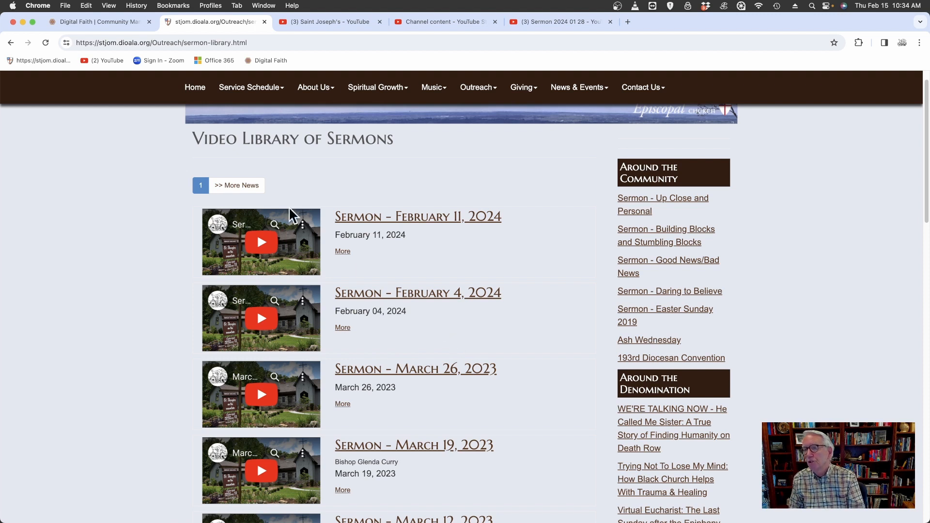
click(46, 42)
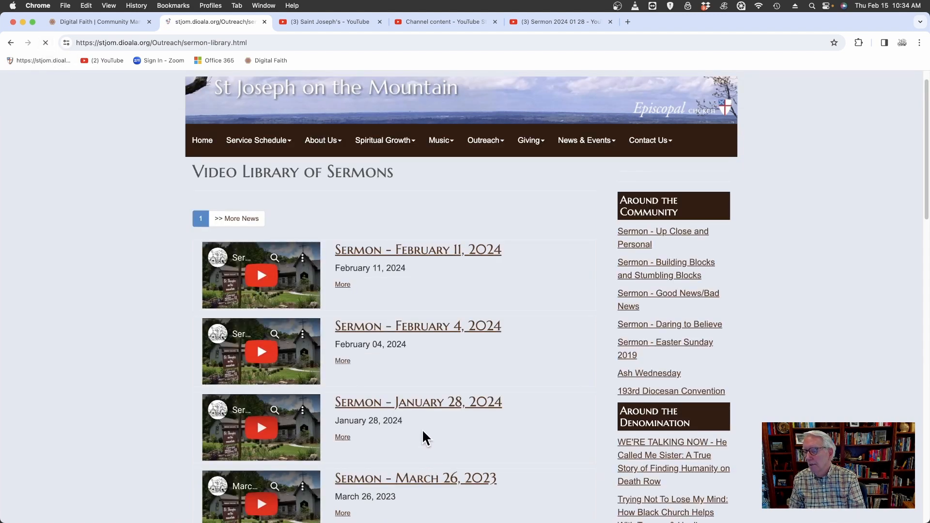
scroll(384, 420, down, 1)
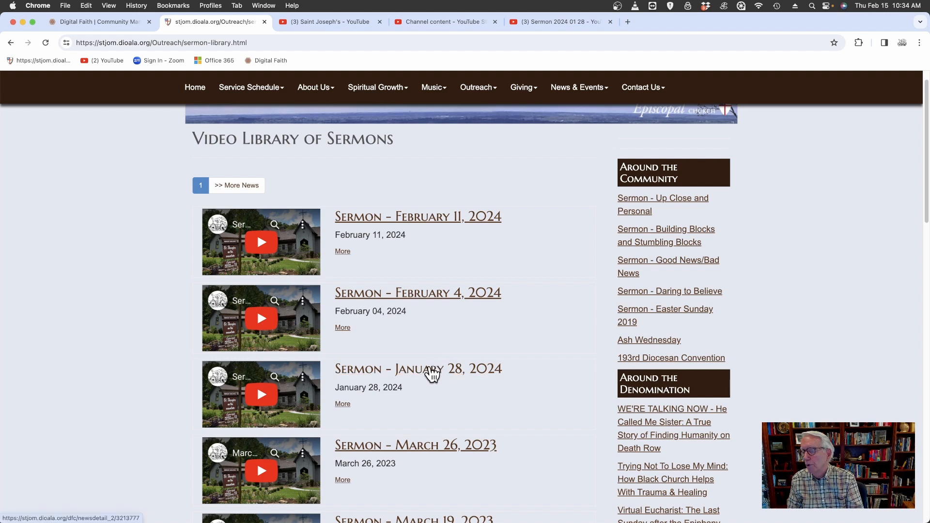
Open the January 28, 2024 sermon entry, play its embedded video in full screen, and exit full screen.
click(435, 371)
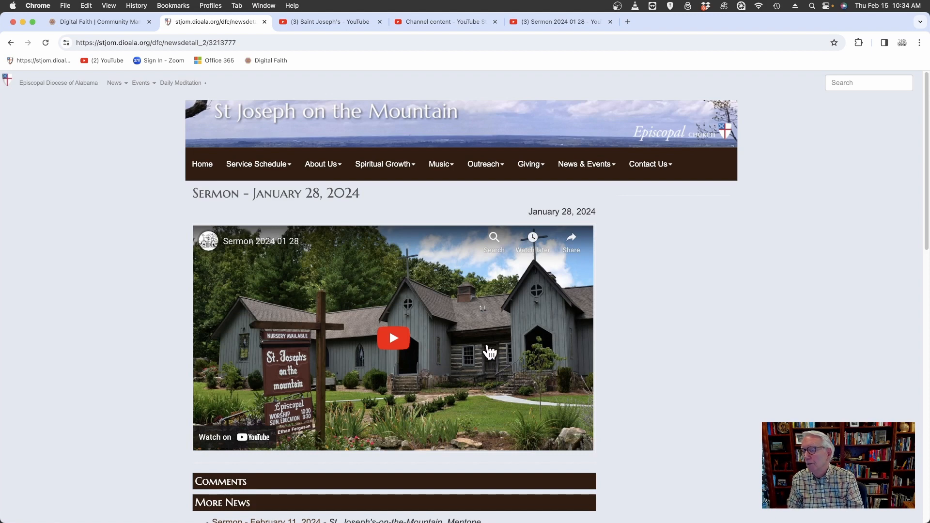
click(393, 338)
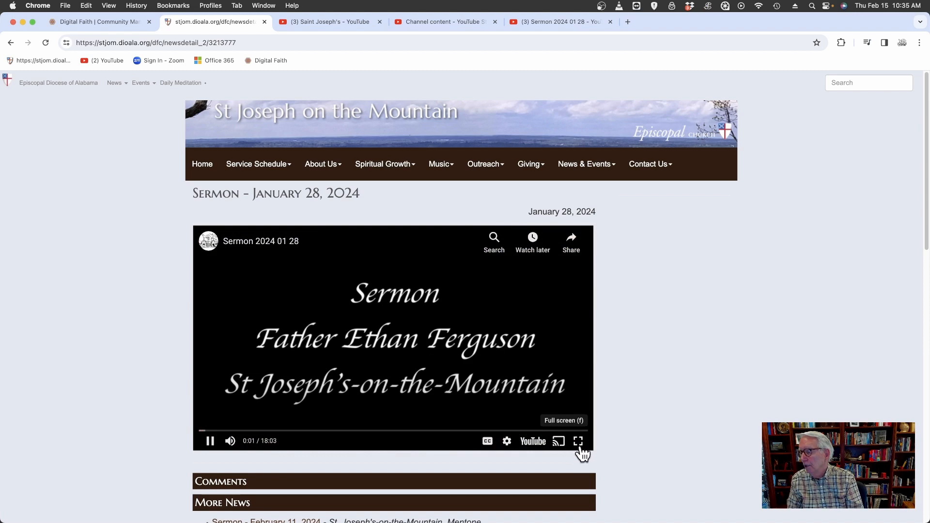
click(579, 441)
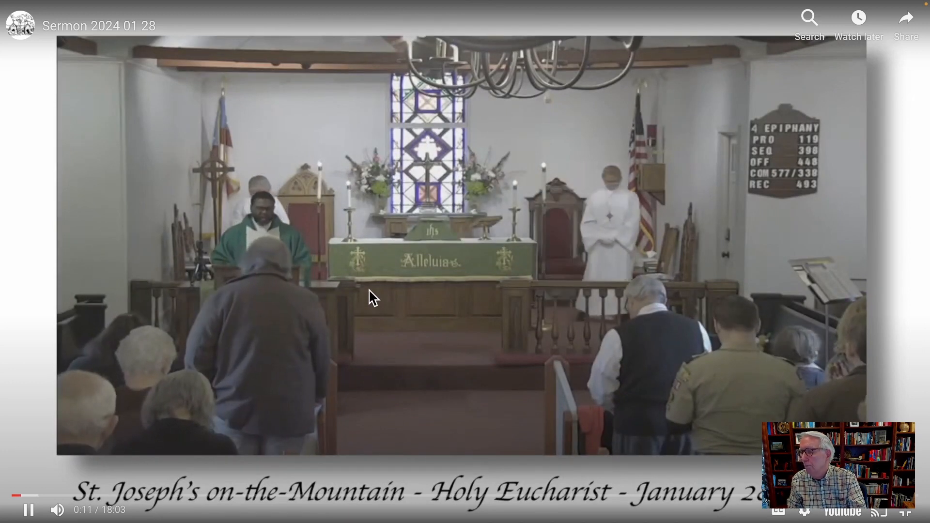
key(Escape)
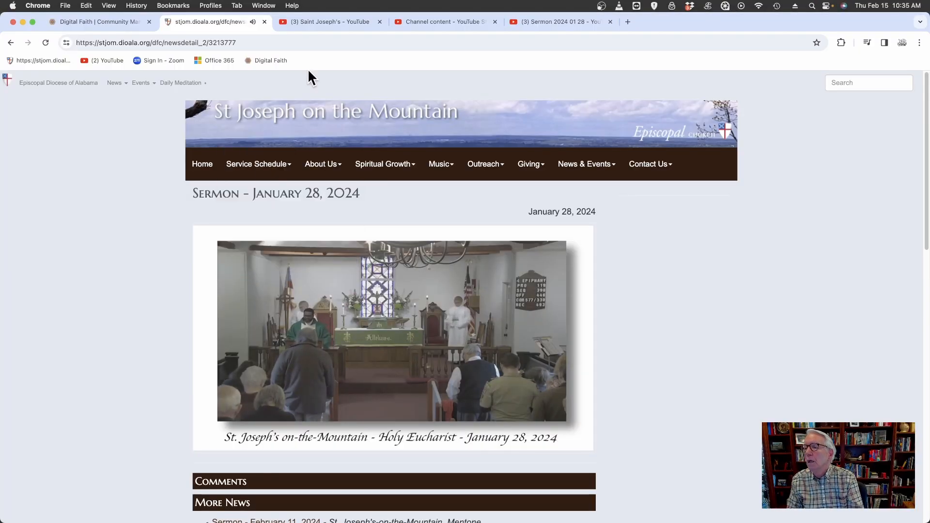
Return to the website's video library overview and open Past Sermons to review the sermon list.
click(10, 44)
click(11, 45)
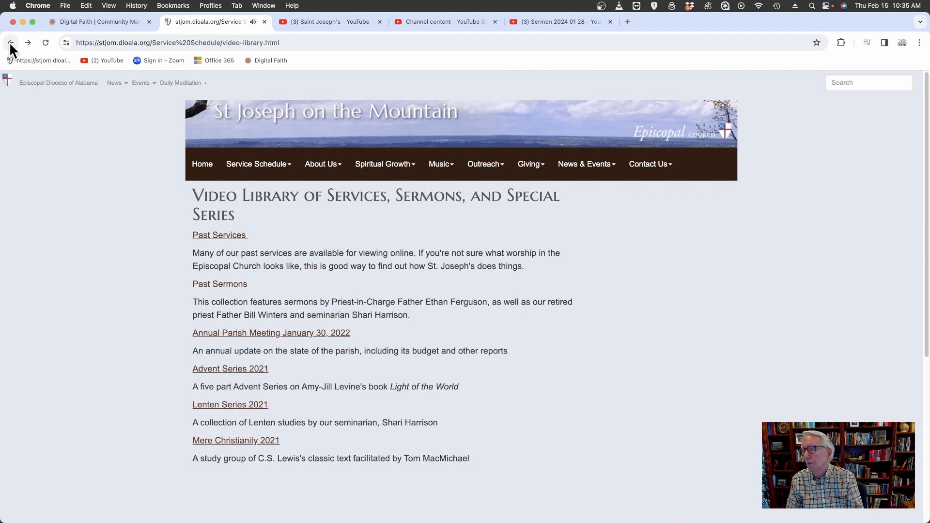
click(235, 286)
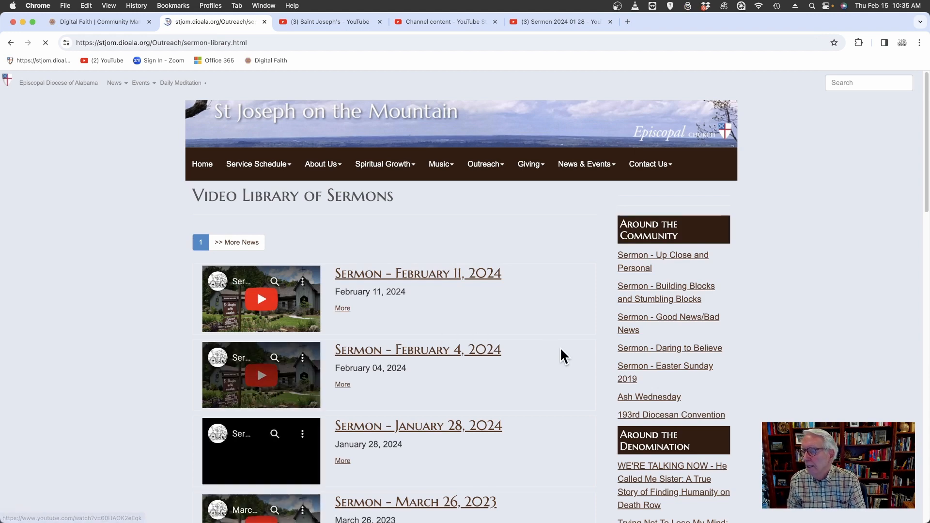
scroll(544, 353, down, 3)
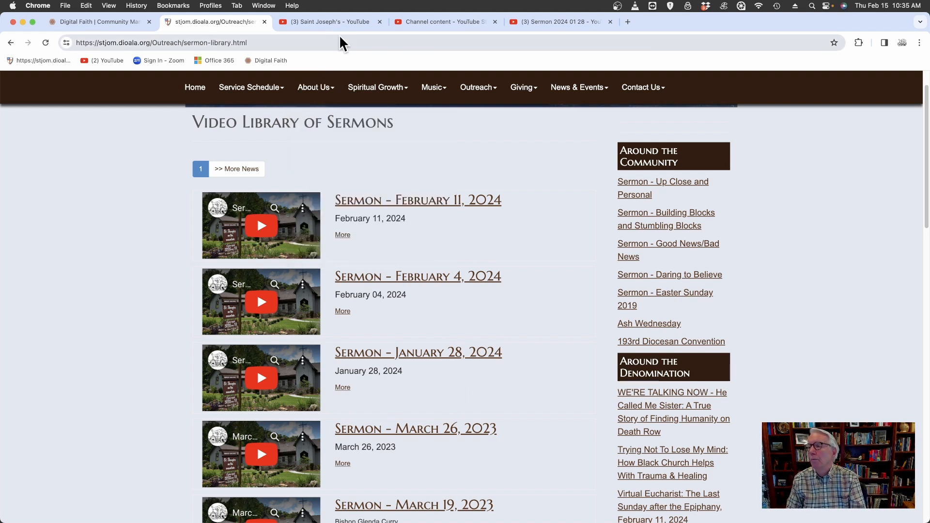
click(313, 22)
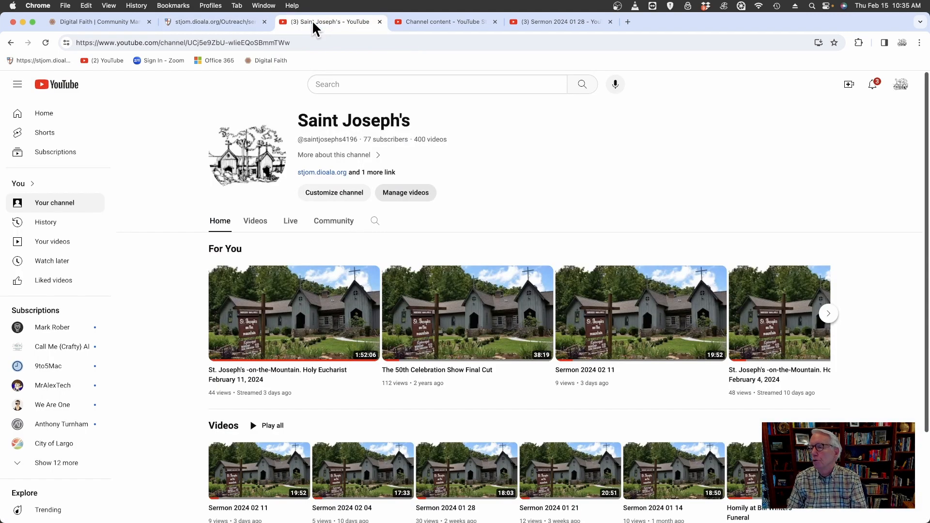
click(408, 193)
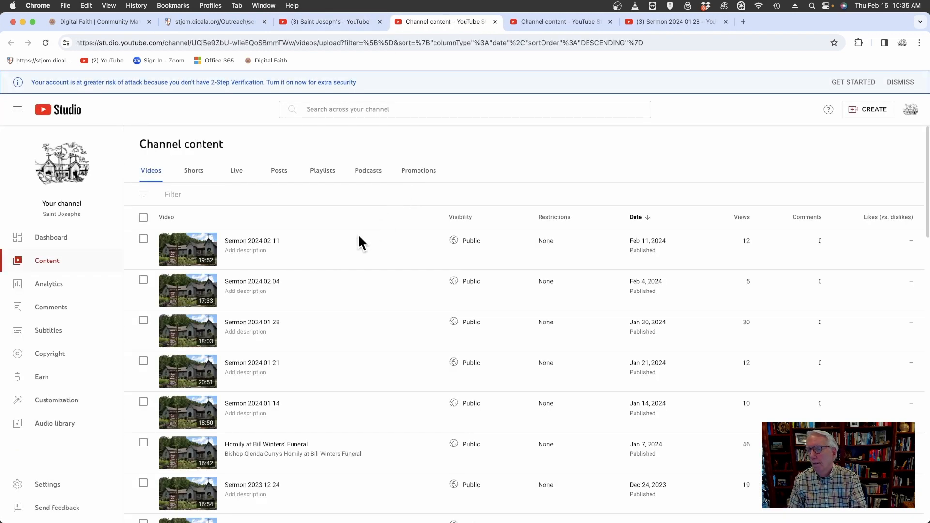
scroll(316, 346, down, 1)
scroll(316, 346, down, 2)
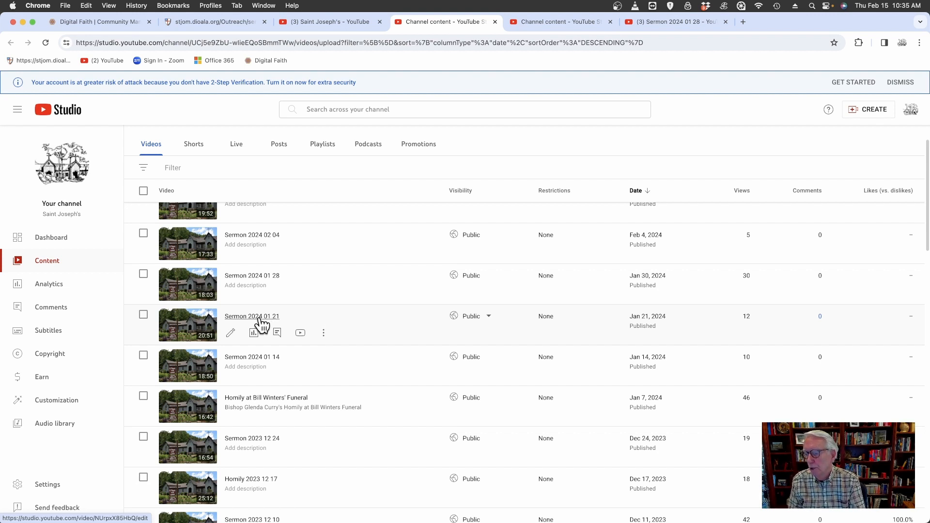
Open the Sermon 2024 01 21 video on YouTube, pause it, and copy its embed code from the sharing options.
click(301, 334)
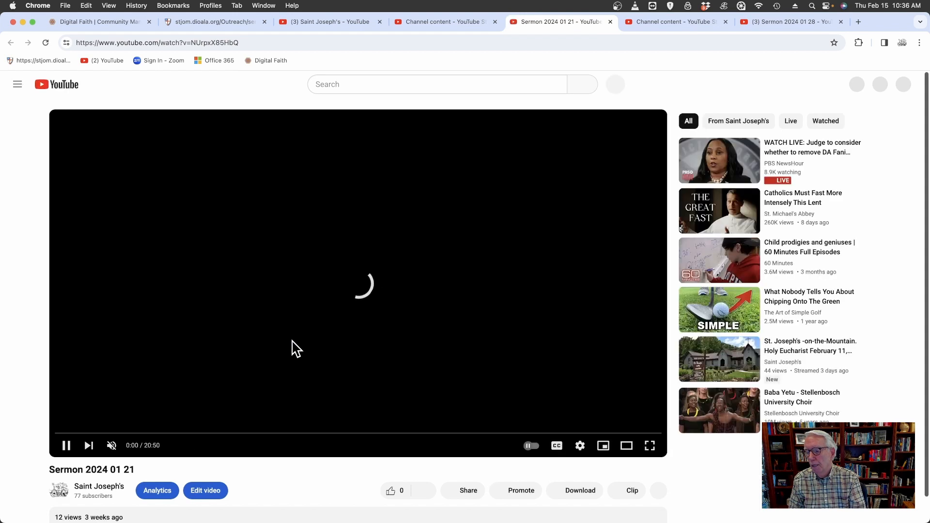
click(65, 445)
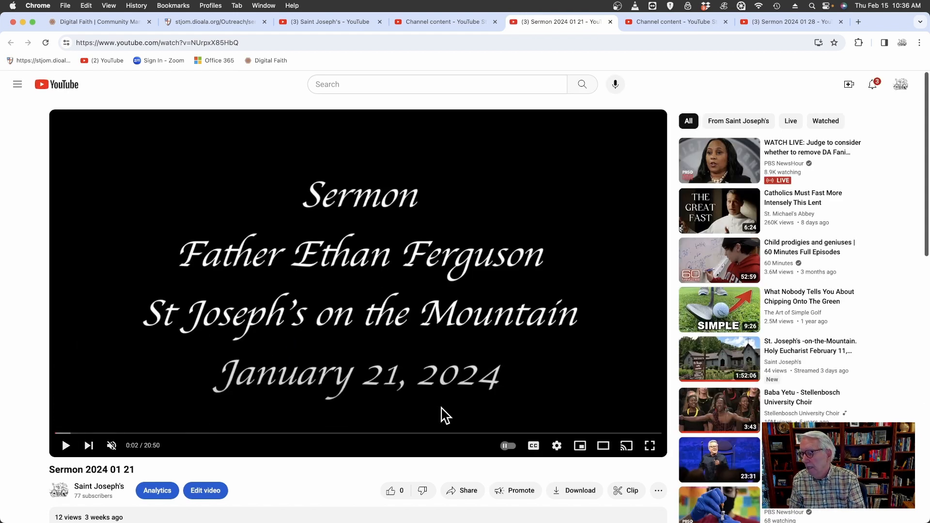
click(460, 489)
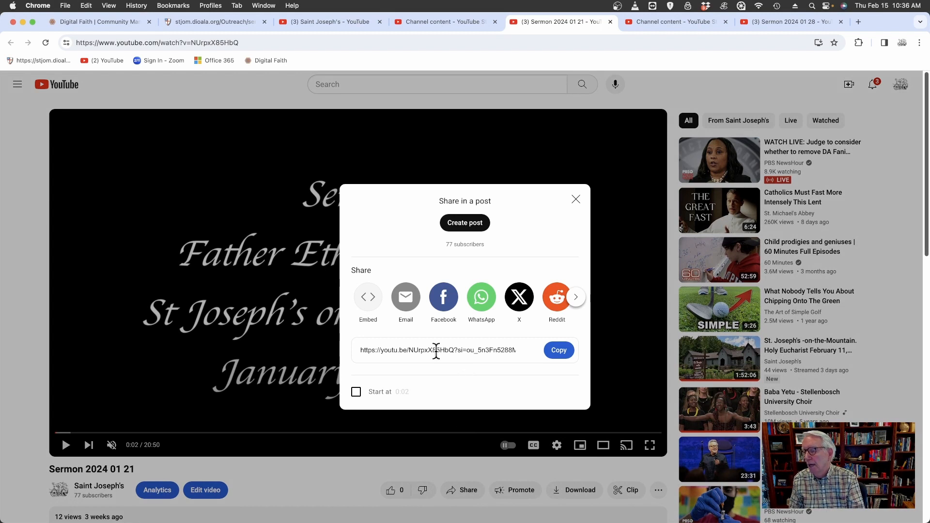
click(367, 300)
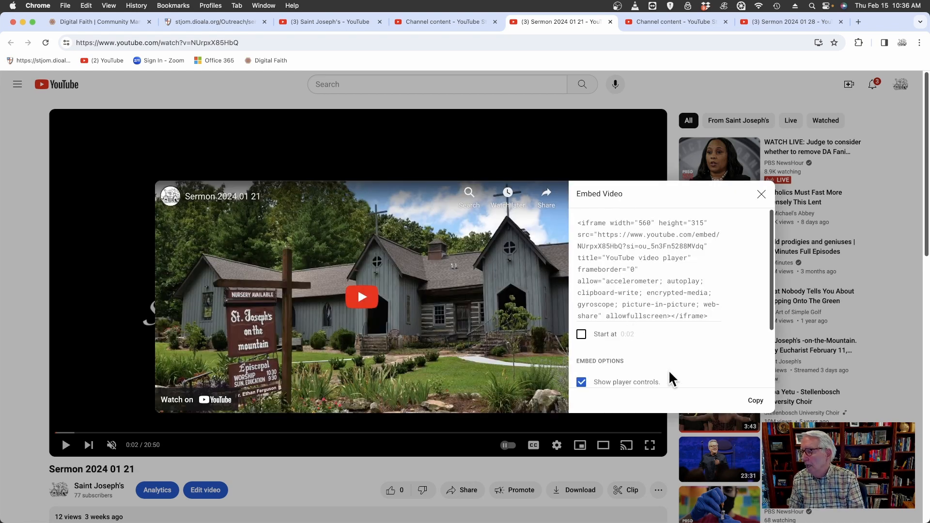
click(756, 402)
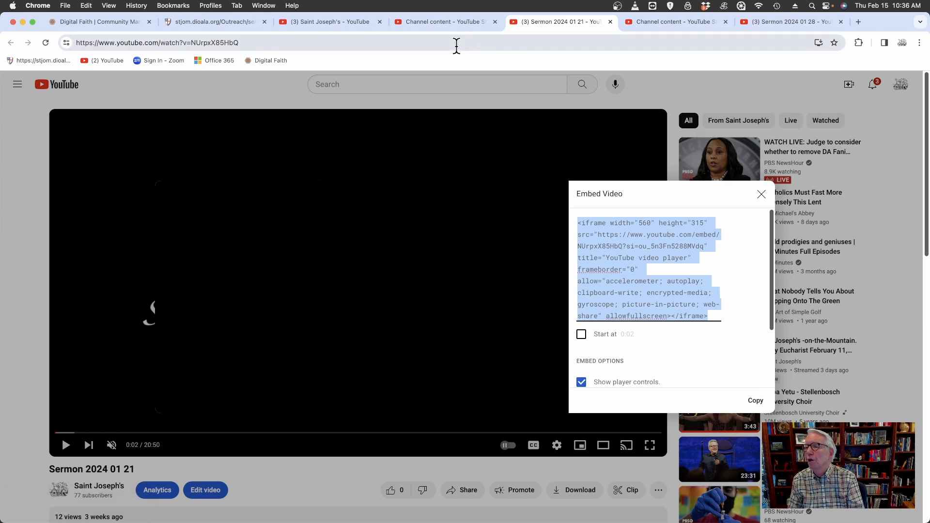
Switch to Digital Faith and start a new Video Library of Sermons article titled "Sermon - January 21, 2024".
click(99, 23)
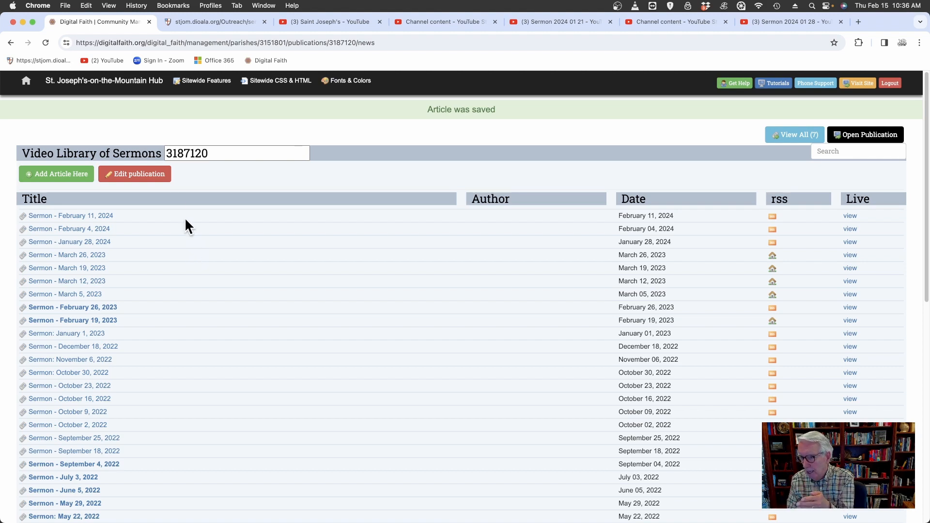
click(106, 82)
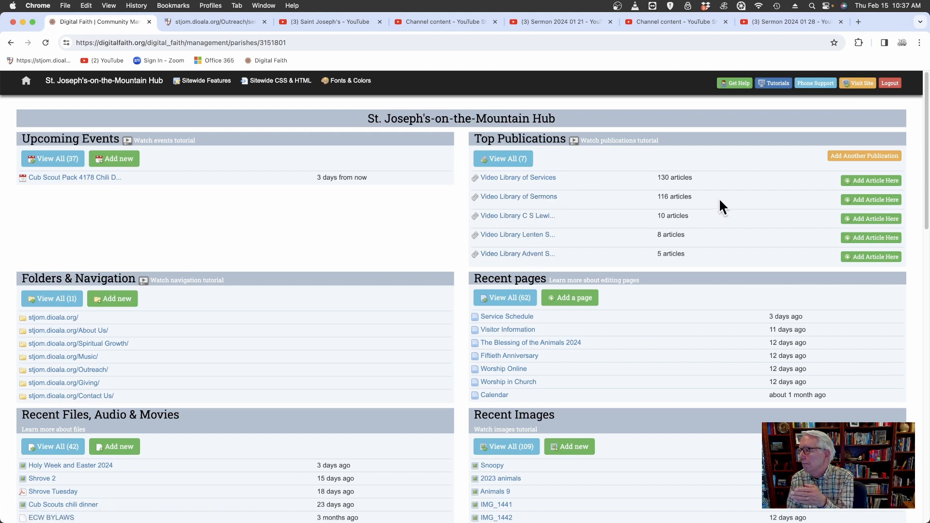
click(859, 201)
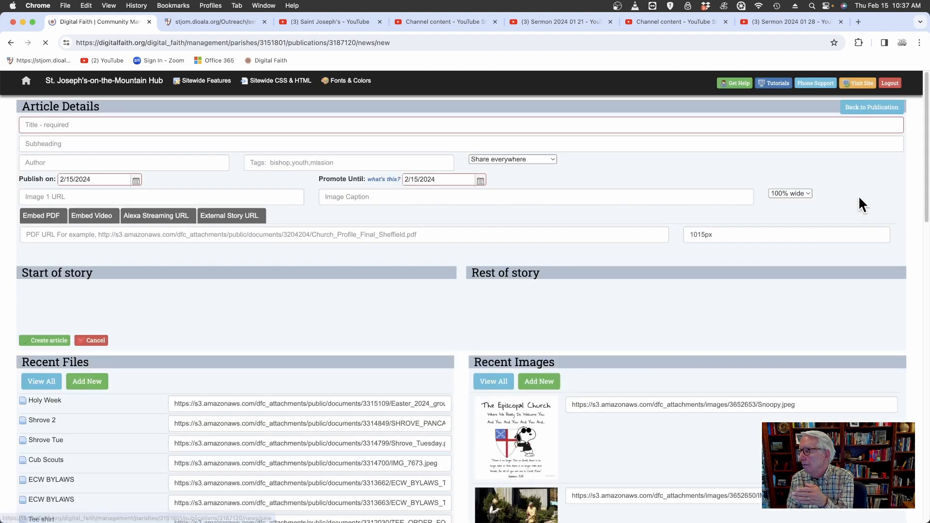
click(50, 127)
text(Sermon )
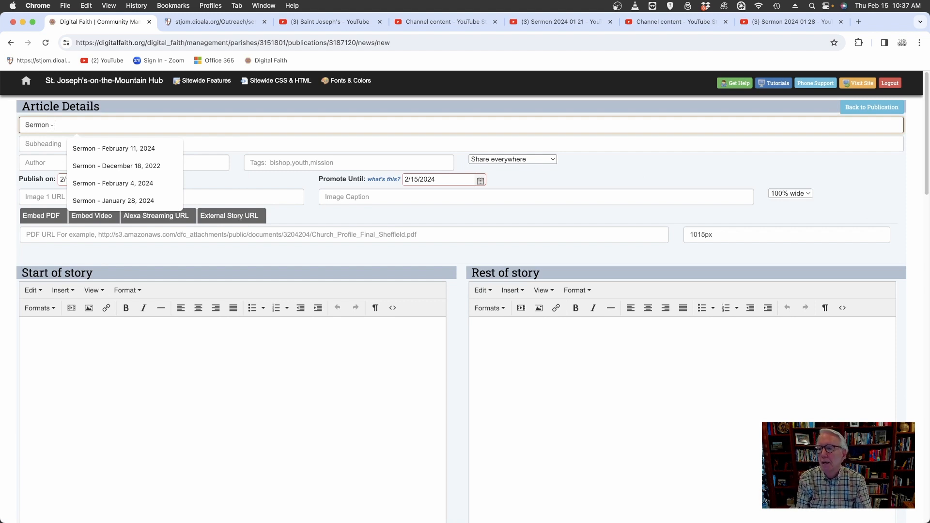
text(- January)
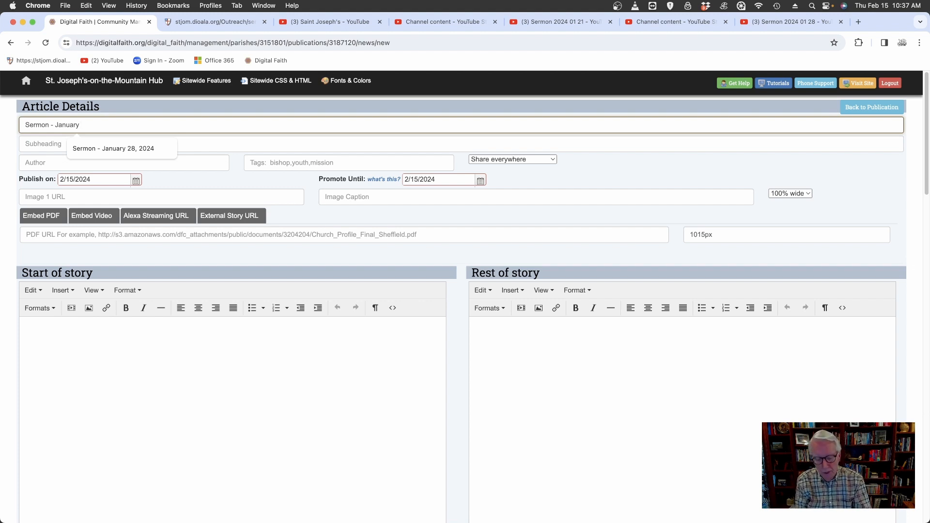
text(21, 2024)
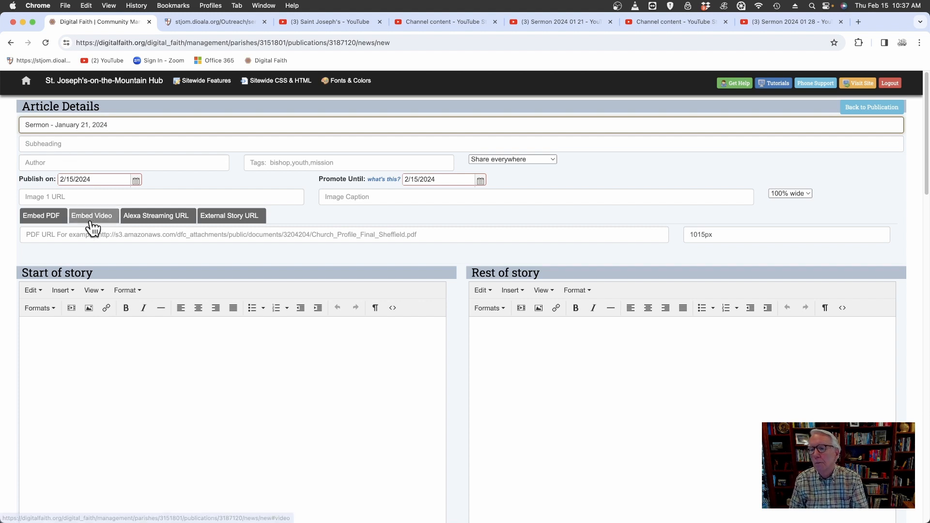
Set both the article's publish date and its promote-until date to 1/21/2024.
click(136, 181)
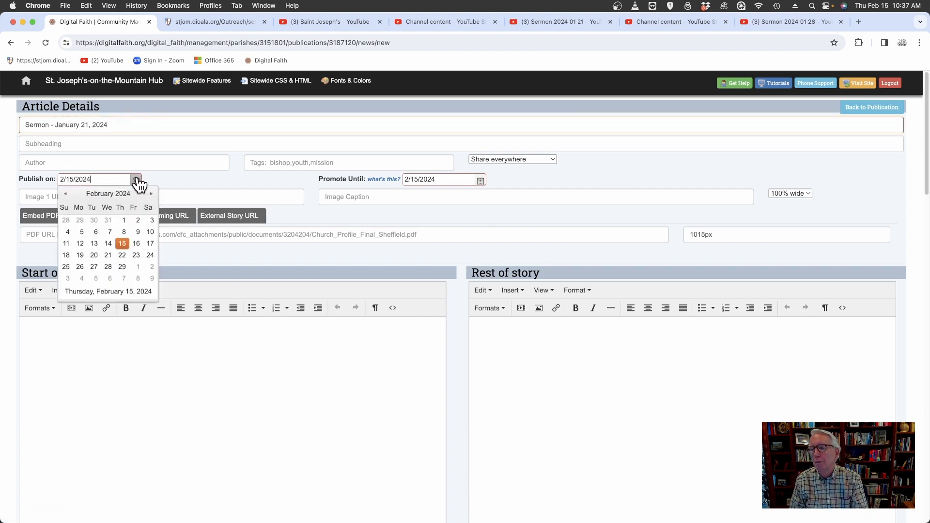
click(66, 195)
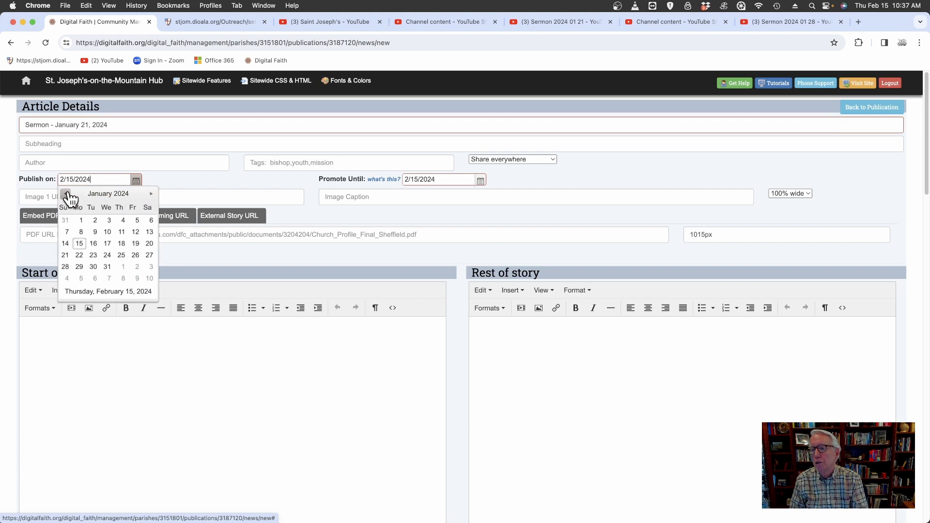
click(67, 255)
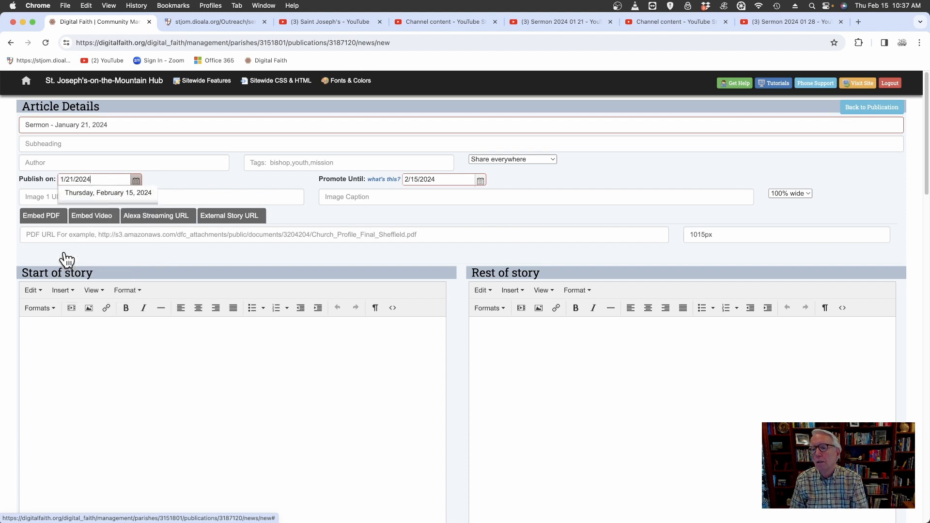
click(480, 180)
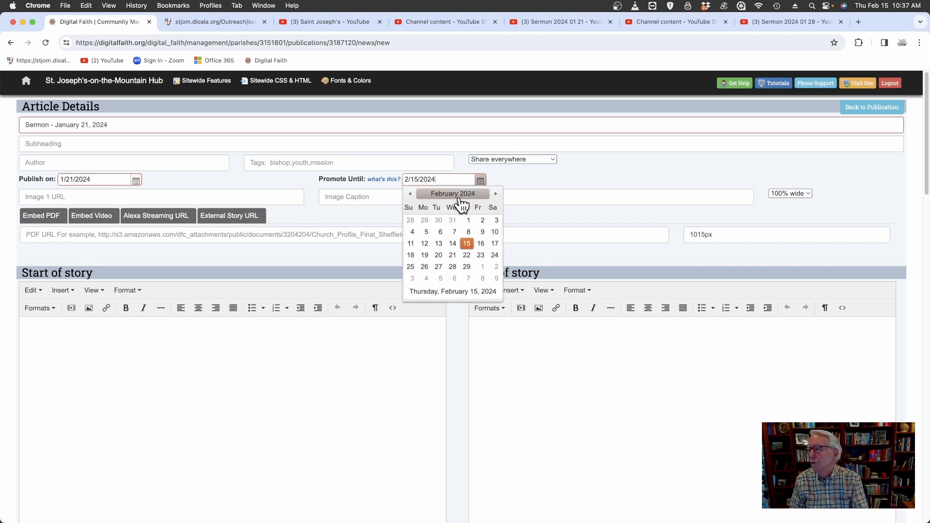
click(410, 194)
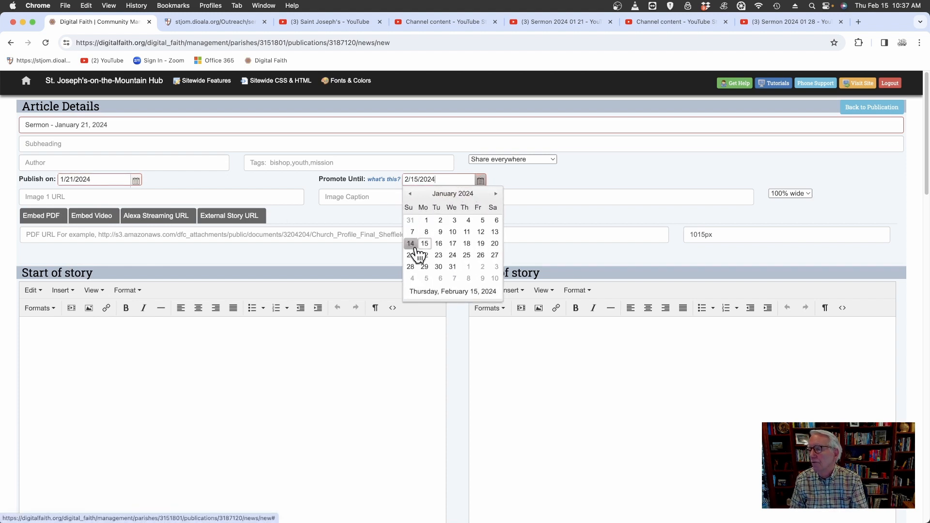
click(407, 255)
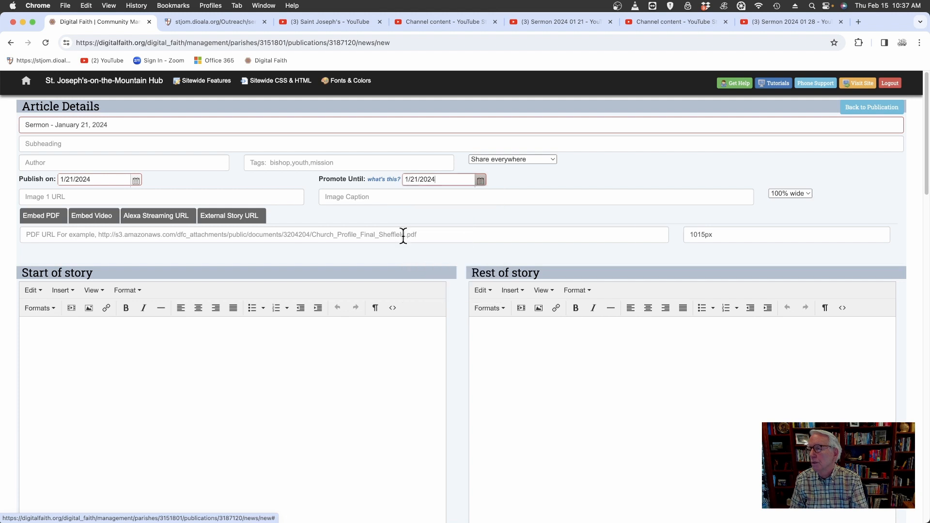
Paste the copied iframe code as the article's embedded video source and create the article.
click(77, 218)
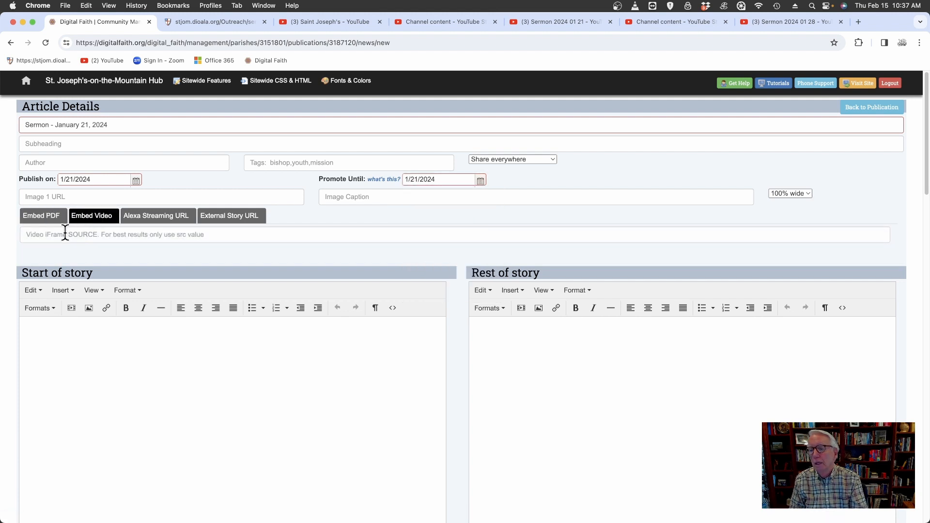
click(64, 230)
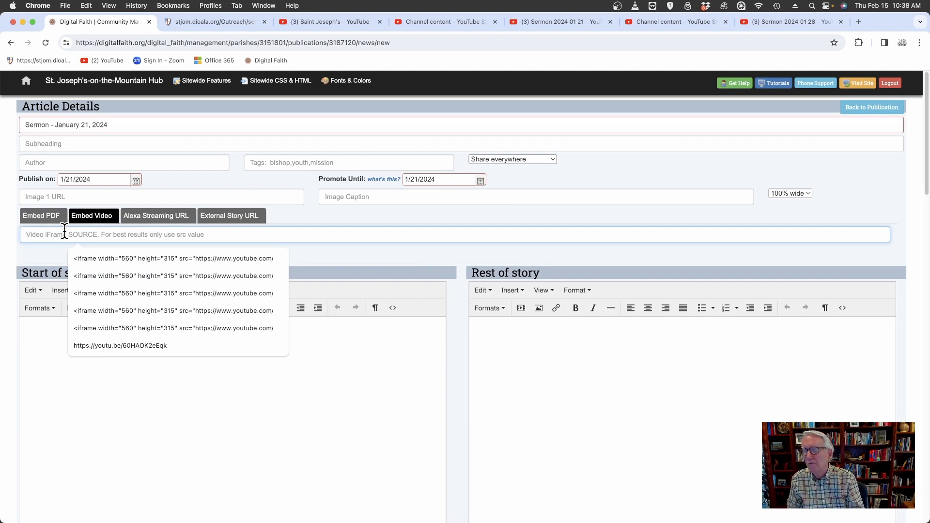
key(super+v)
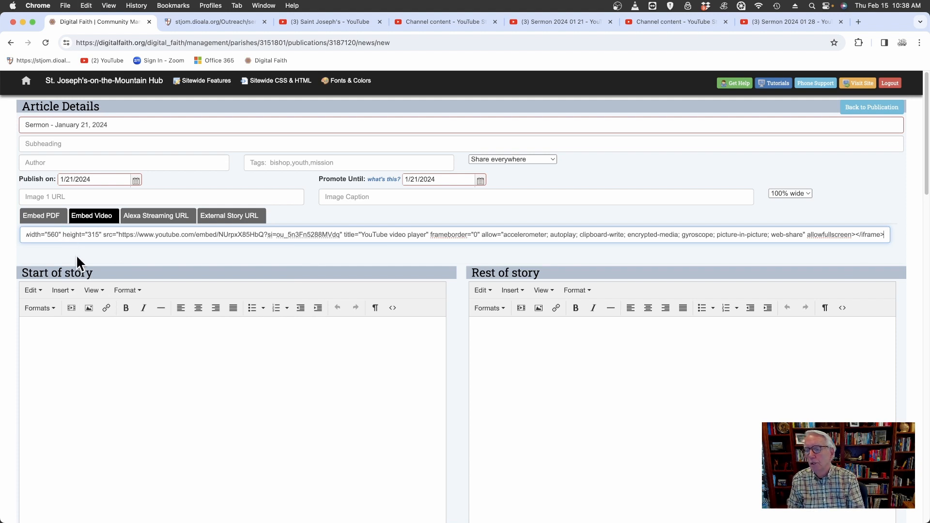
scroll(121, 334, down, 3)
scroll(119, 317, down, 7)
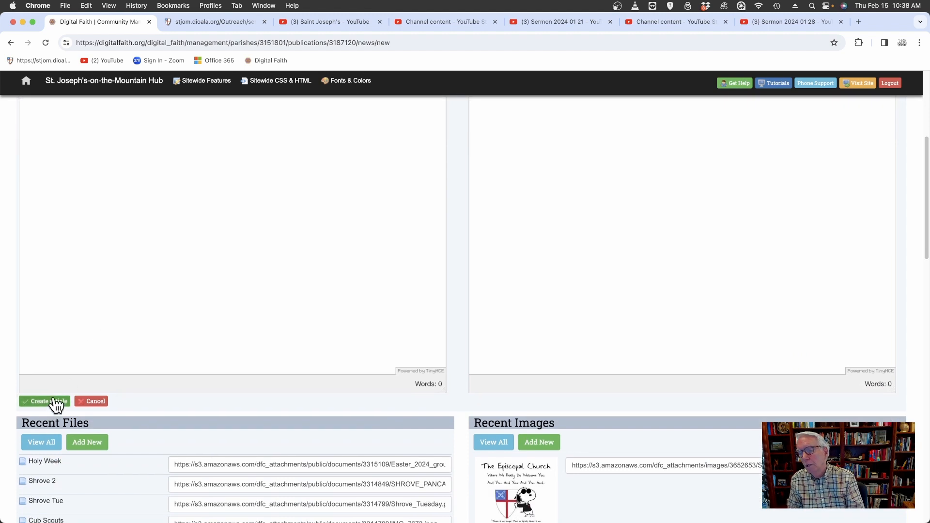
click(52, 403)
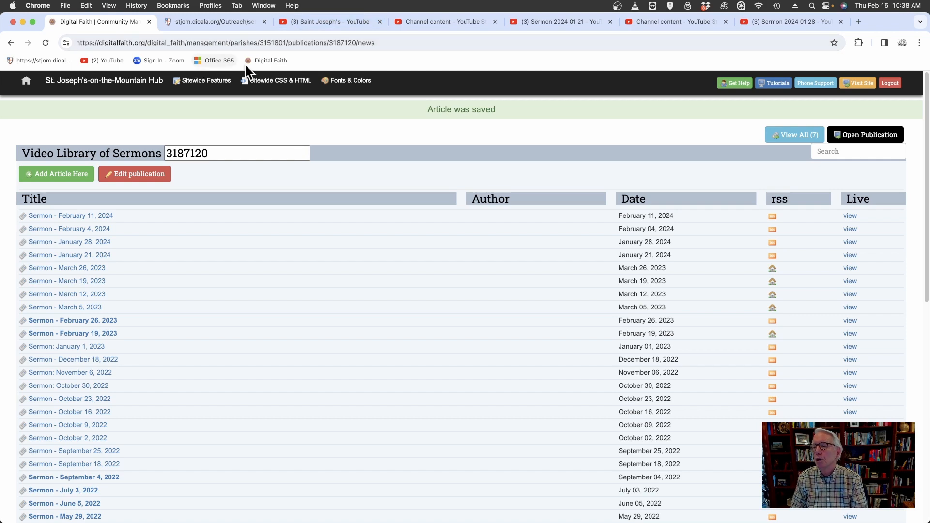
Go to the church website's Video Library, open Past Sermons, and open the January 21, 2024 sermon entry.
click(48, 60)
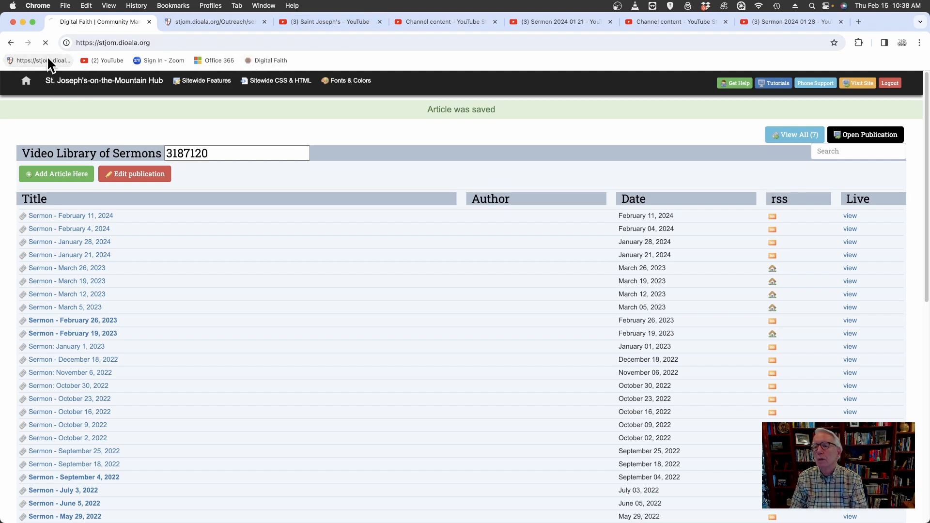
mouse_move(235, 98)
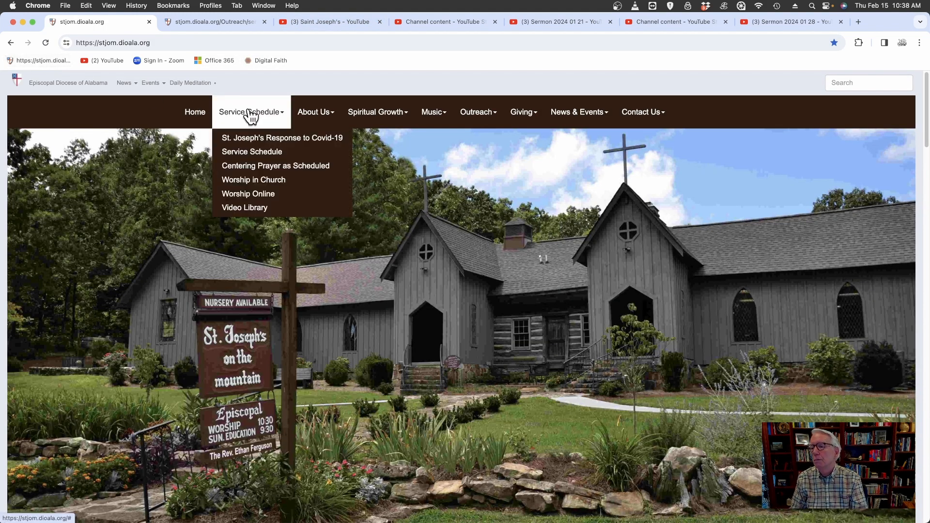
click(262, 211)
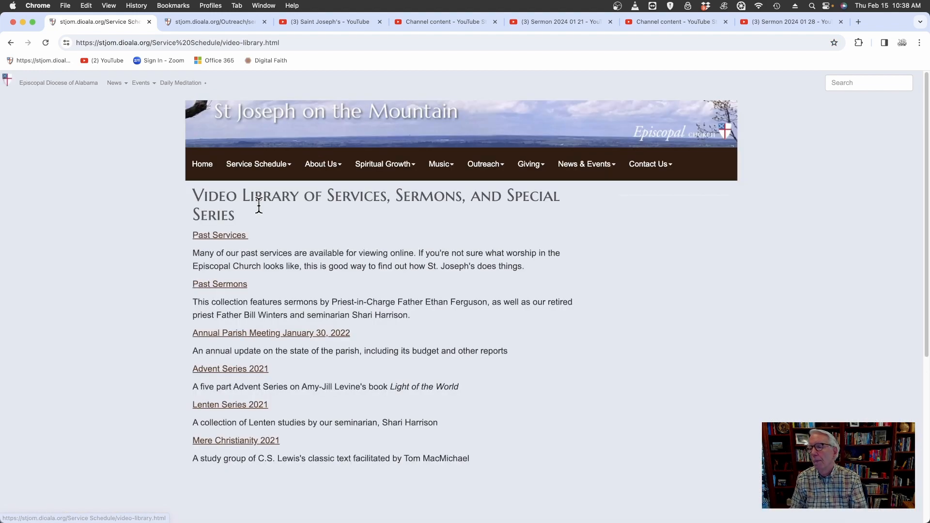
click(220, 284)
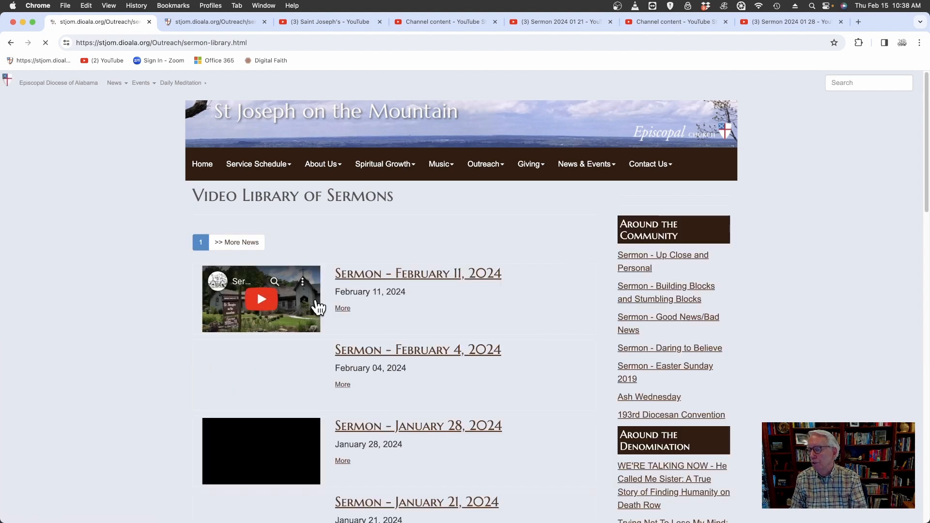
scroll(560, 342, down, 2)
scroll(561, 341, down, 4)
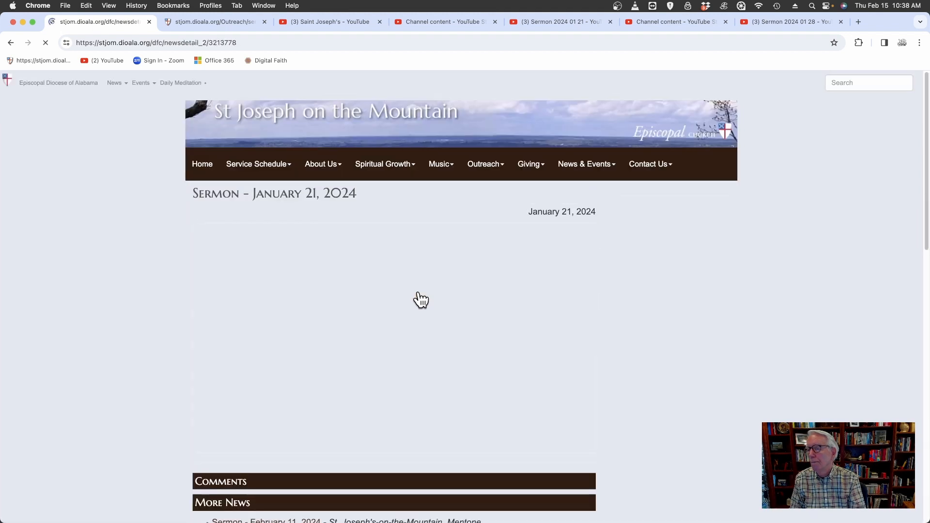
Play the January 21, 2024 sermon's embedded video in full screen, pause it, and exit full screen.
scroll(347, 380, down, 1)
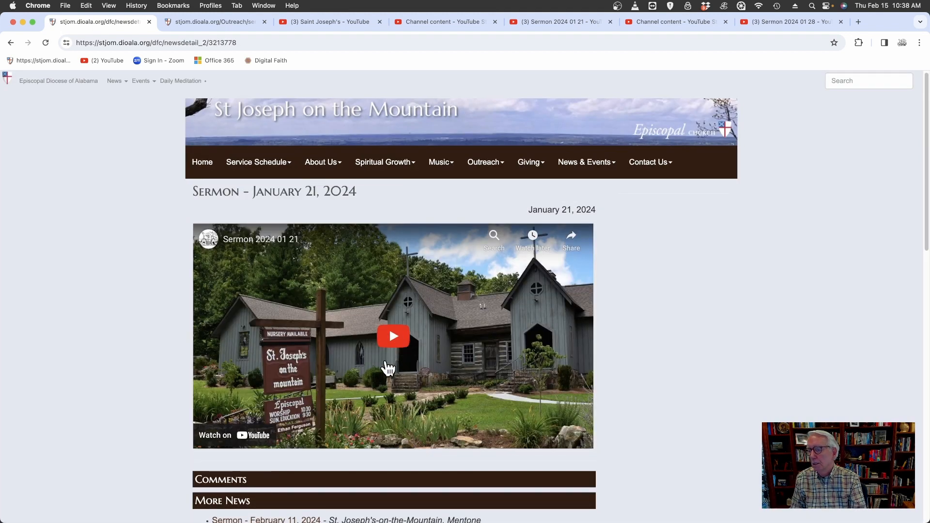
click(394, 337)
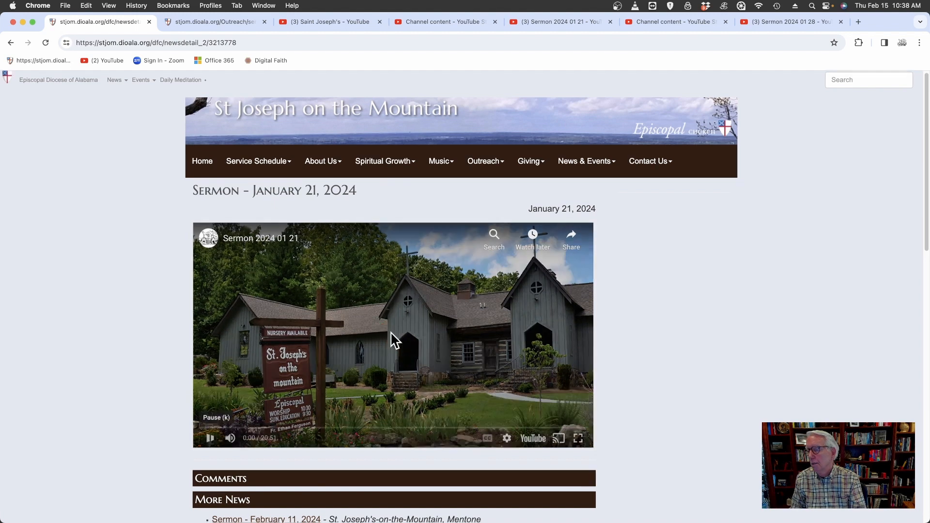
scroll(516, 383, down, 2)
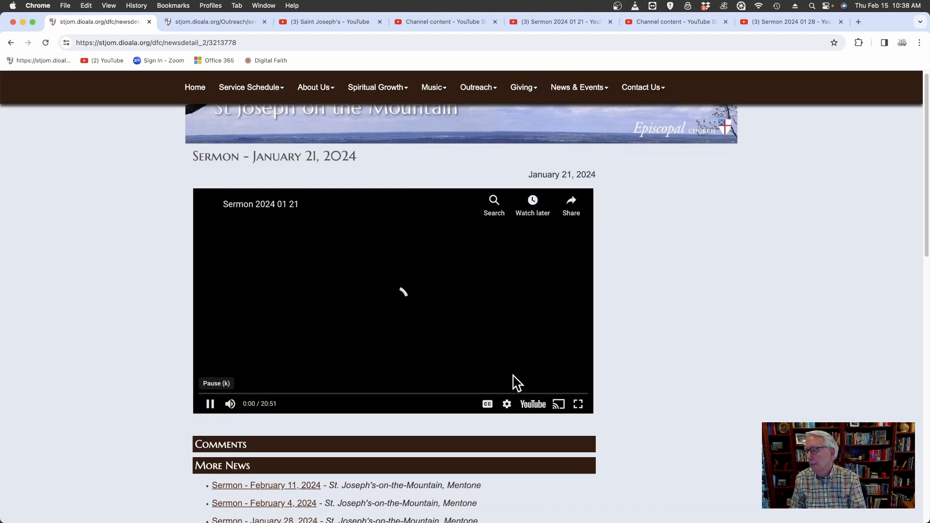
click(577, 405)
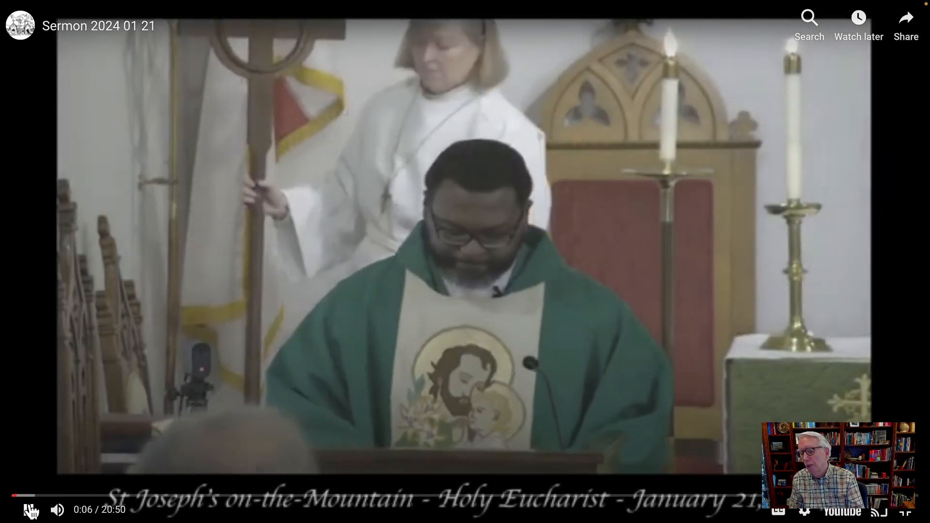
click(31, 510)
key(Escape)
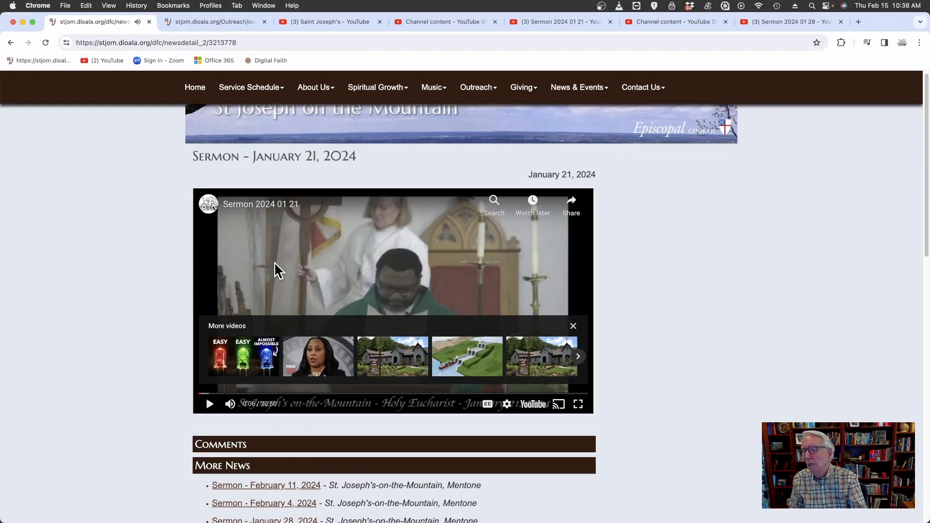
mouse_move(246, 85)
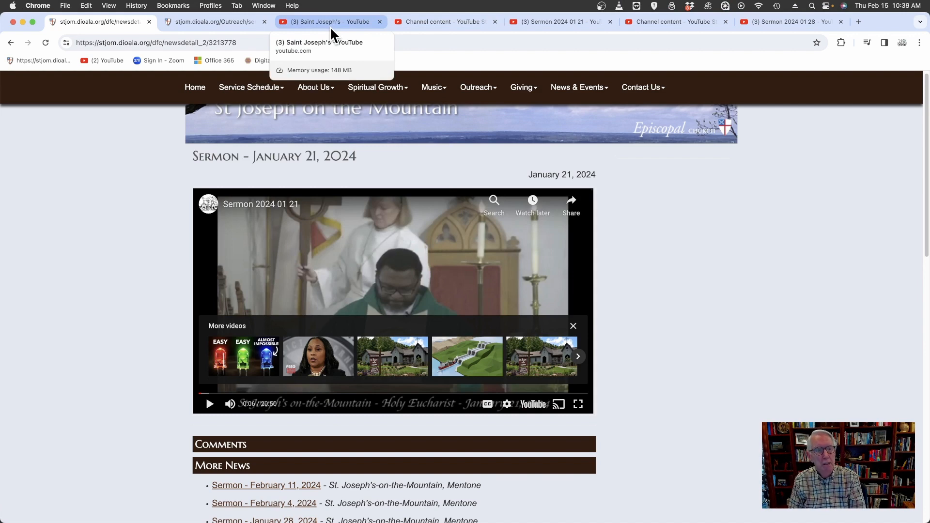
click(426, 19)
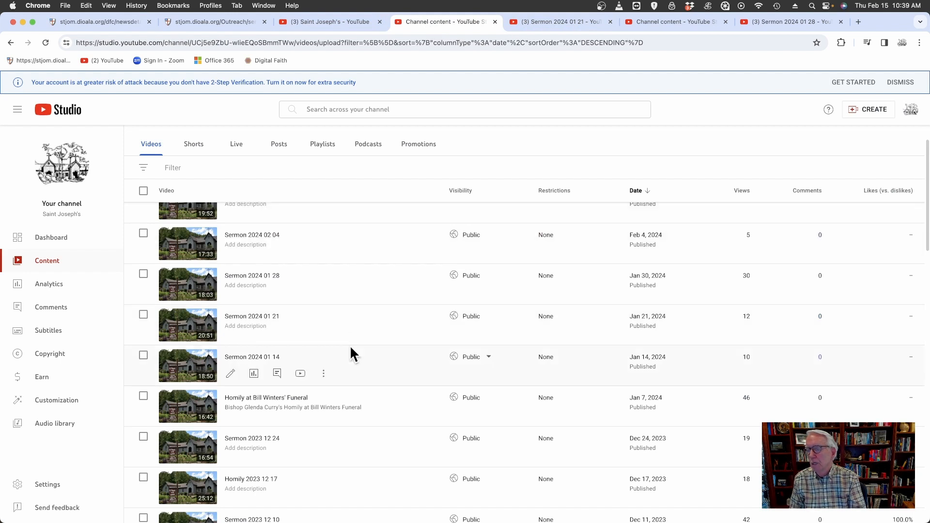
scroll(351, 345, up, 2)
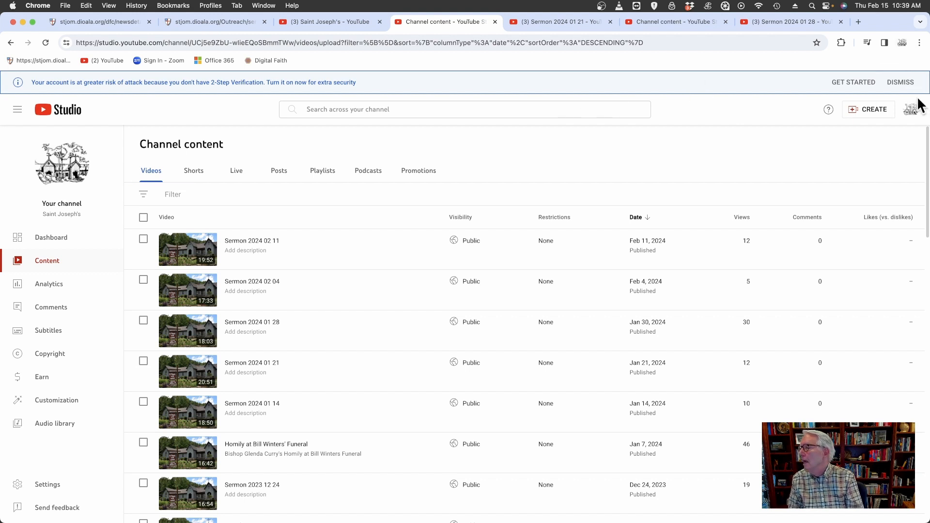
Go to the Saint Joseph's YouTube channel page and open its video management list to review the uploaded sermon and homily videos.
click(911, 110)
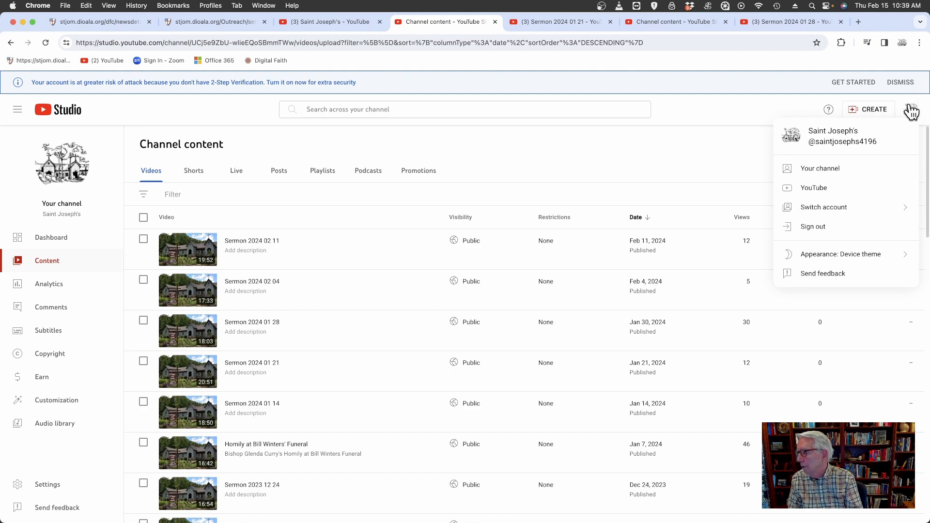
click(829, 169)
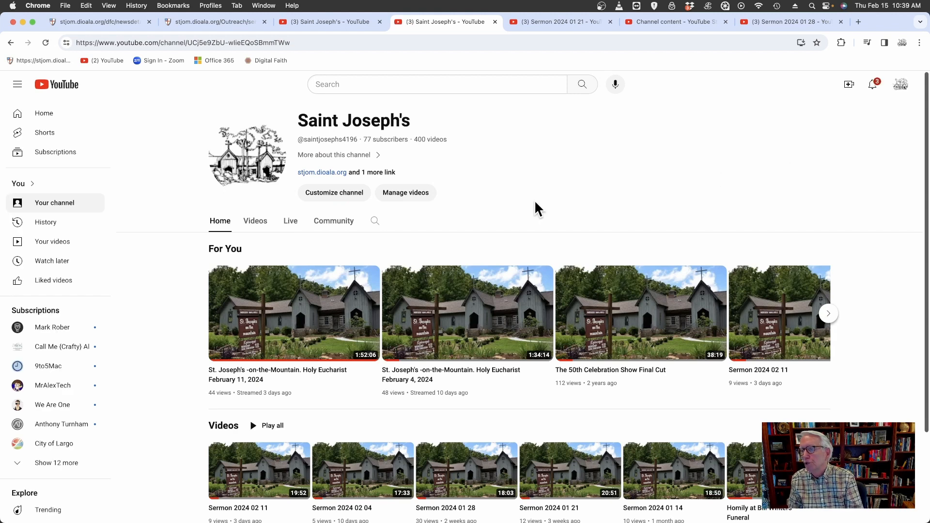
click(409, 192)
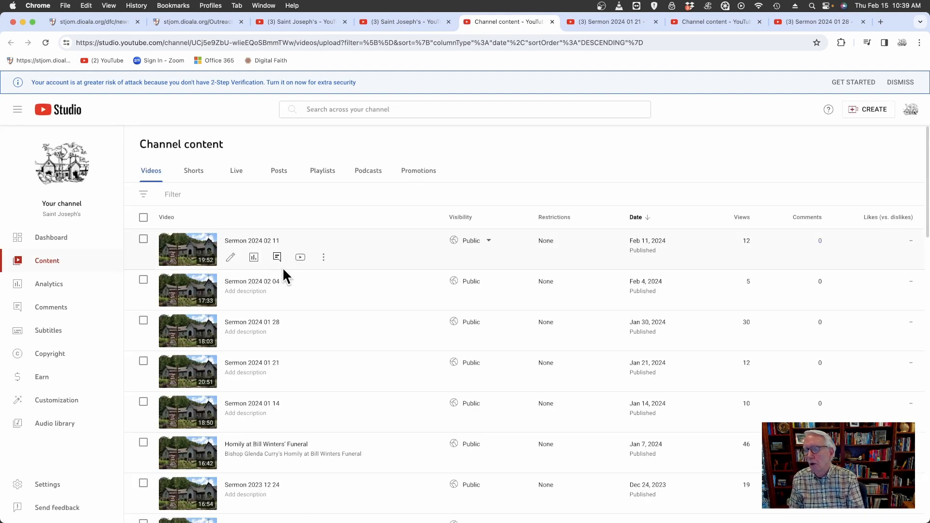
scroll(312, 371, down, 3)
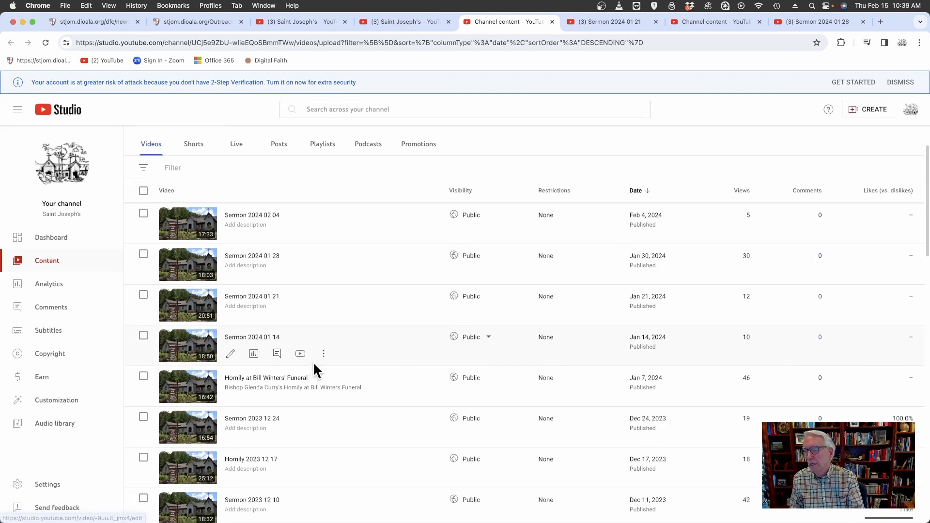
scroll(314, 364, down, 2)
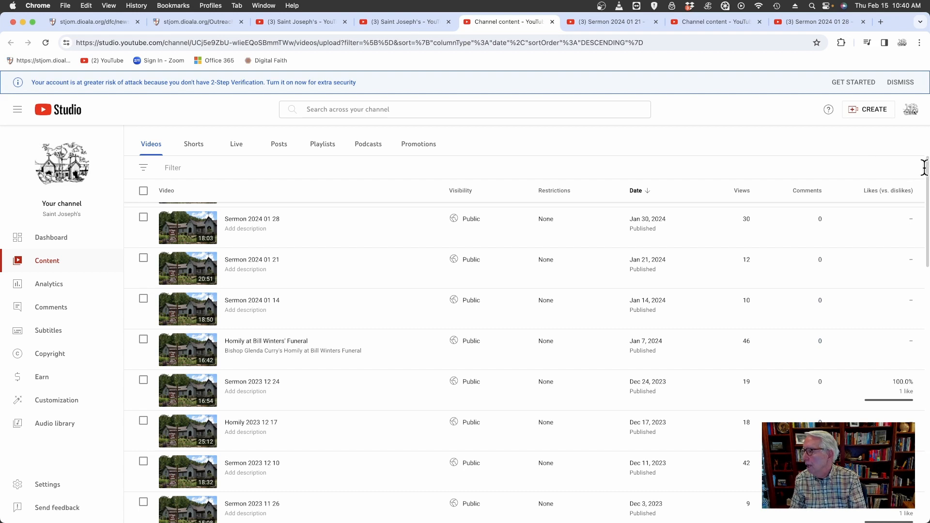
drag(927, 178, 925, 122)
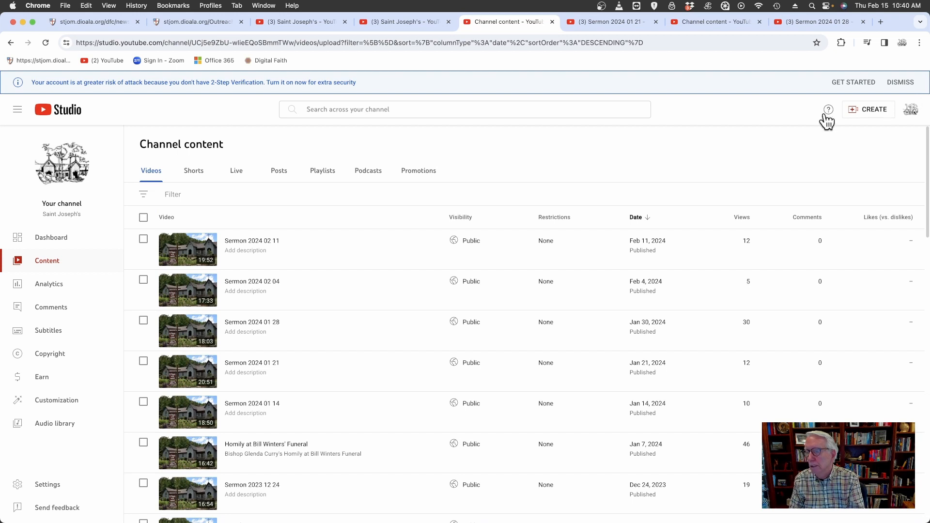